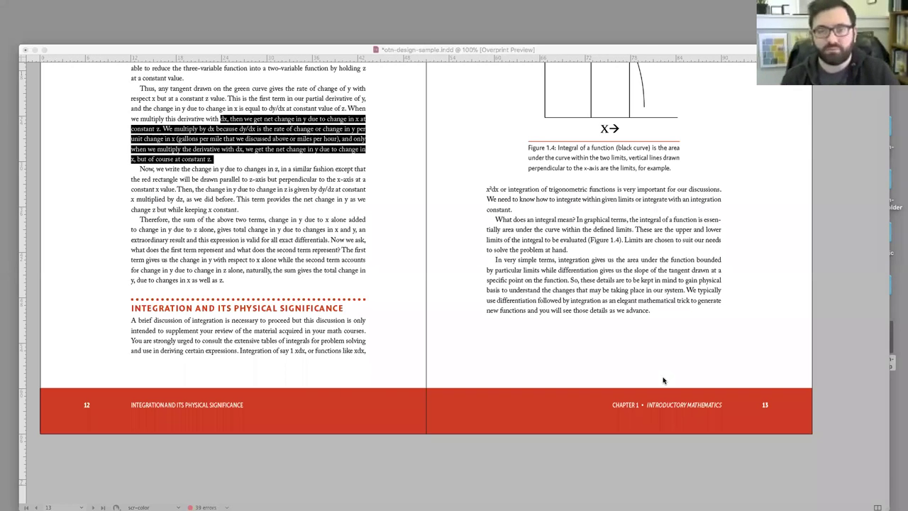
- Show the panels and close the otn-design-sample document without saving its changes
key("Tab")
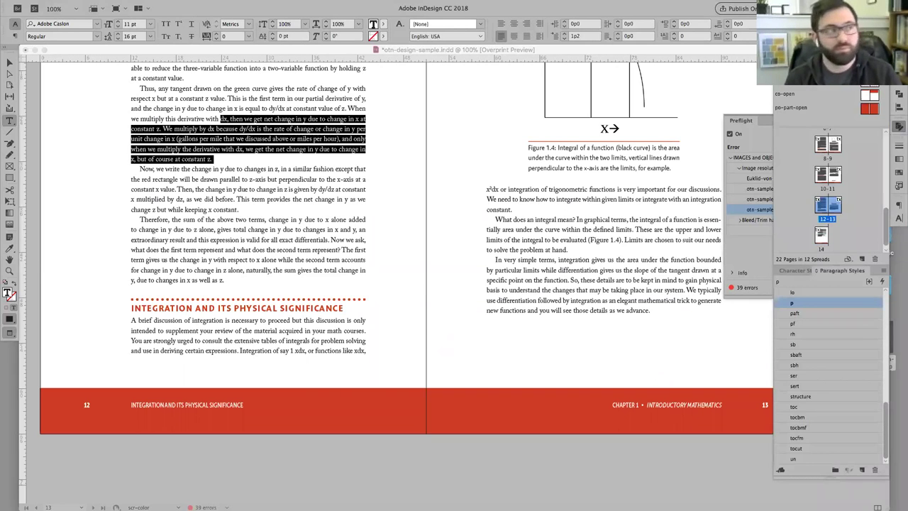
key("super+w")
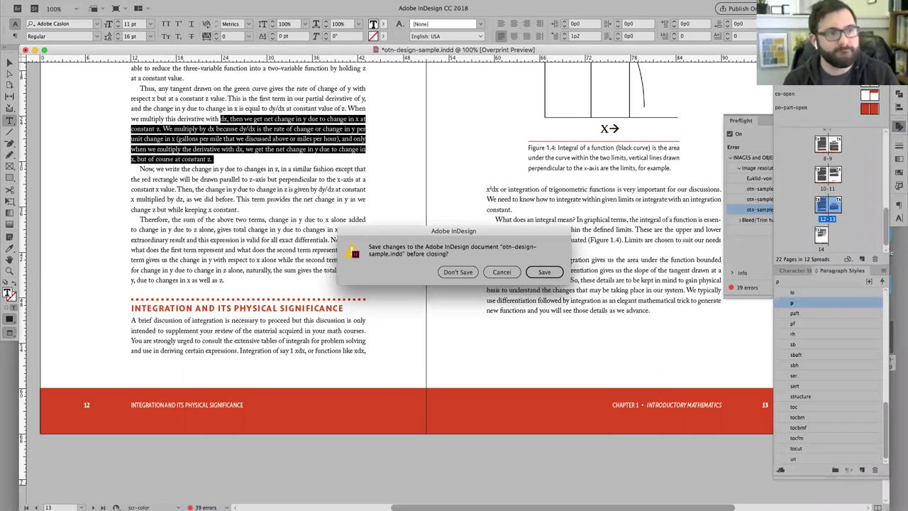
left_click(458, 273)
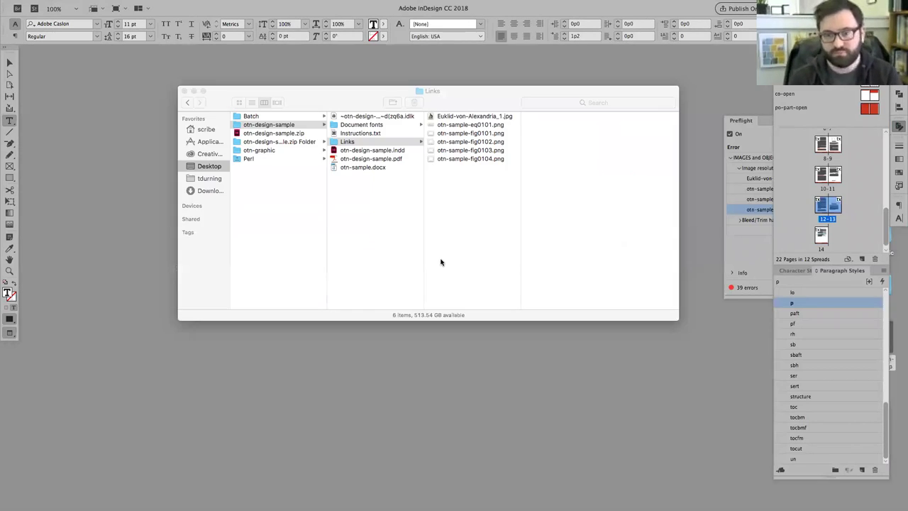
- Trash otn-sample-stats.txt from Downloads, keeping otn-sample.txt, and switch back to InDesign
left_click(210, 190)
left_click(280, 125)
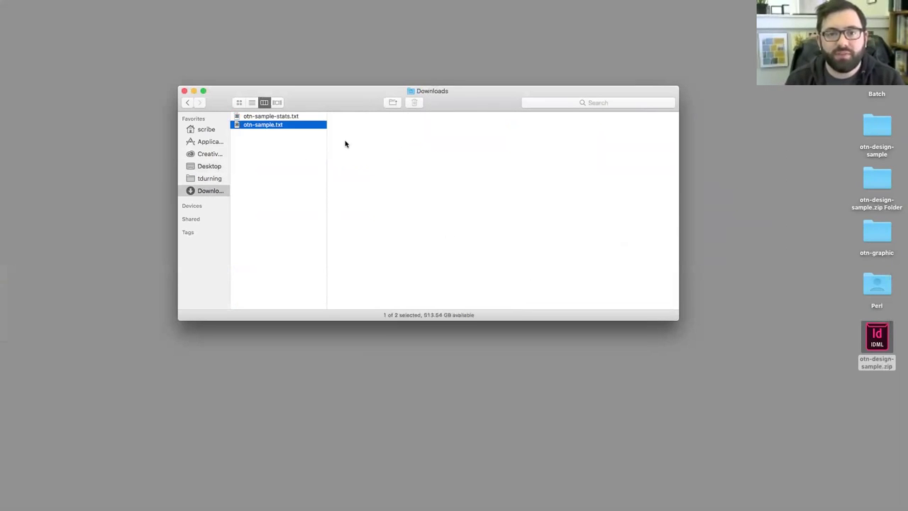
left_click(275, 117)
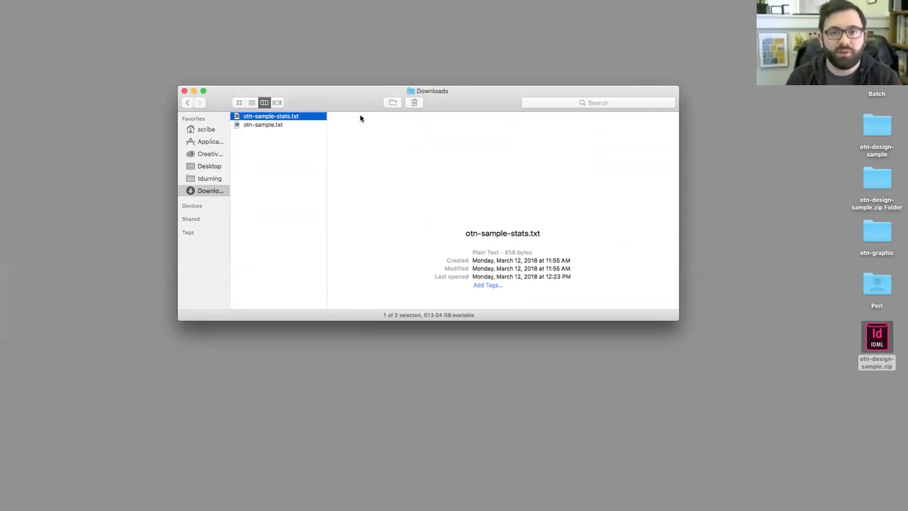
left_click(413, 103)
left_click(275, 118)
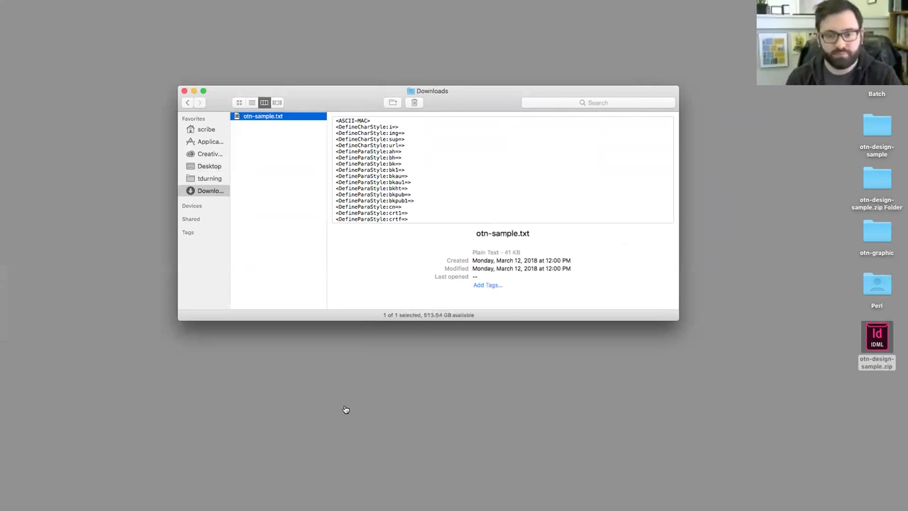
key("super+Tab")
left_click(247, 264)
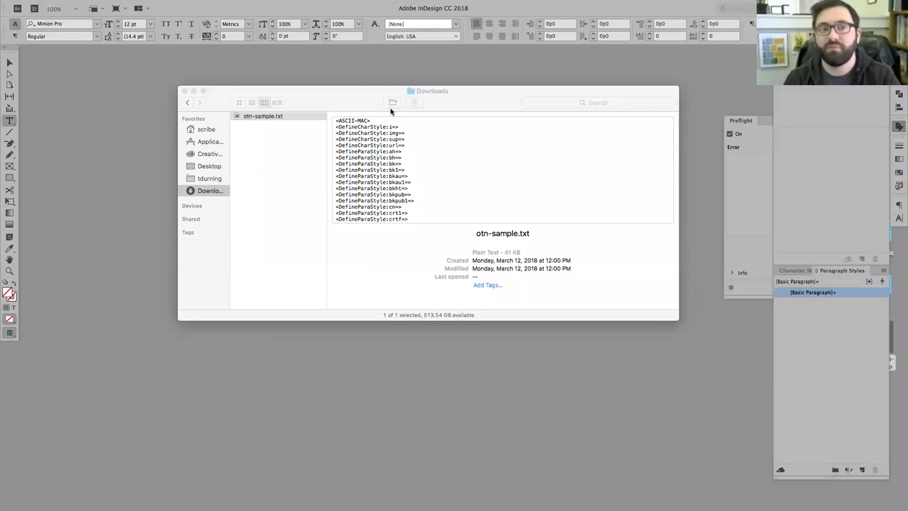
- Start a new document with Cmd+N and move the New Document dialog higher on screen
left_click(78, 5)
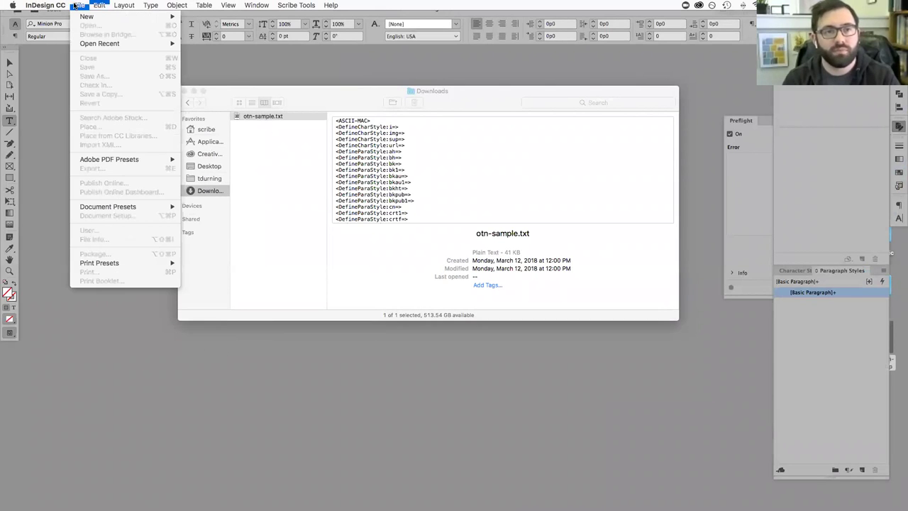
key("super+n")
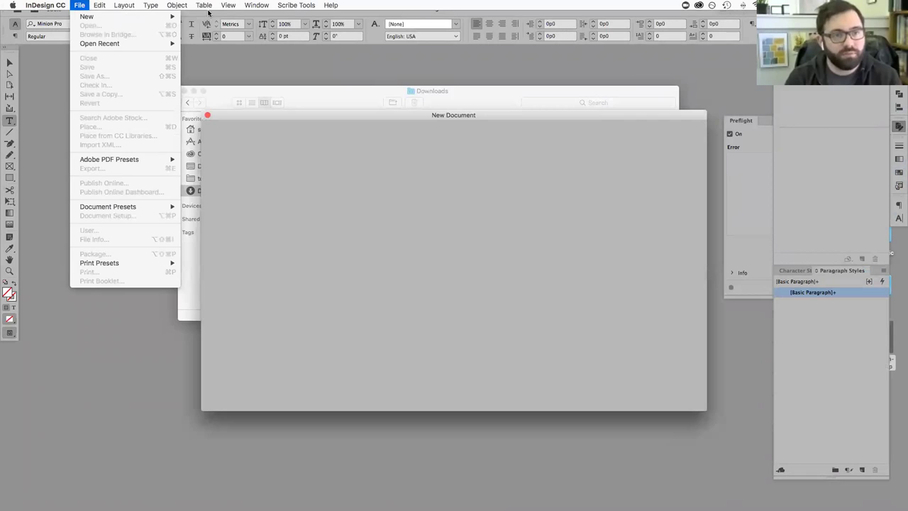
left_click(206, 117)
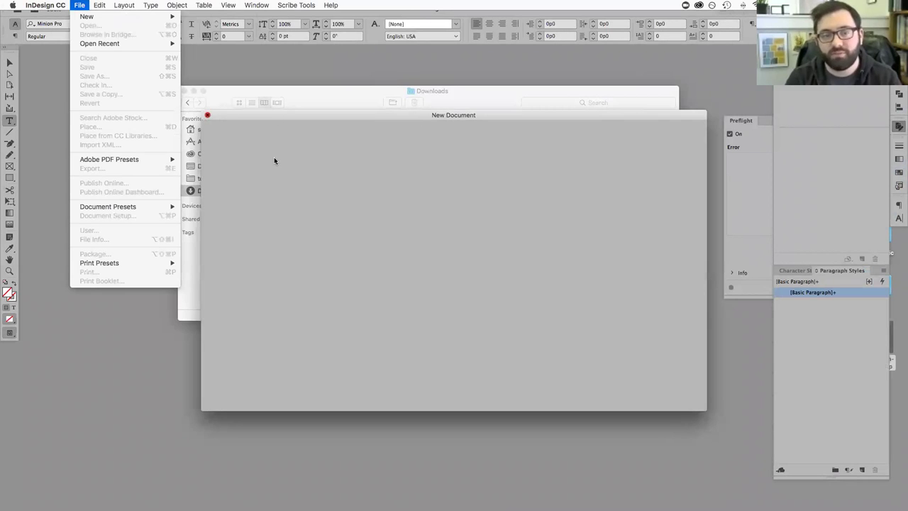
mouse_move(85, 16)
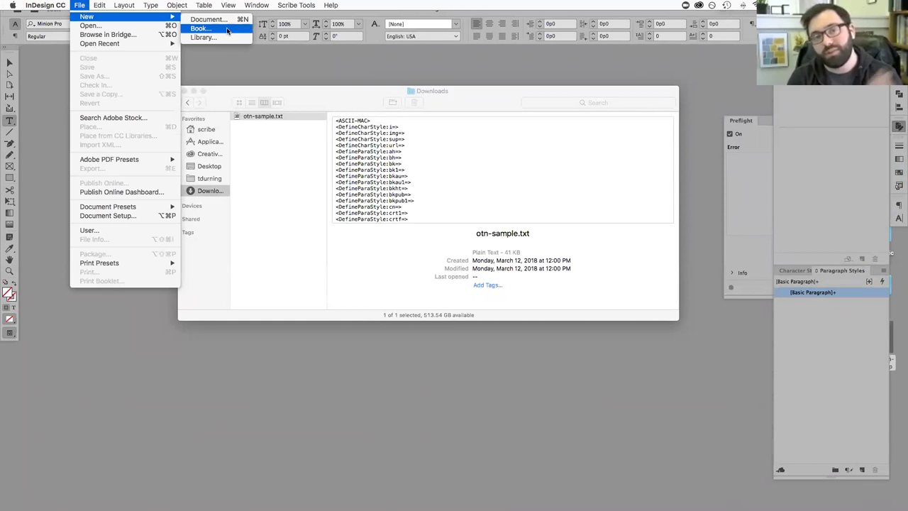
left_click(227, 22)
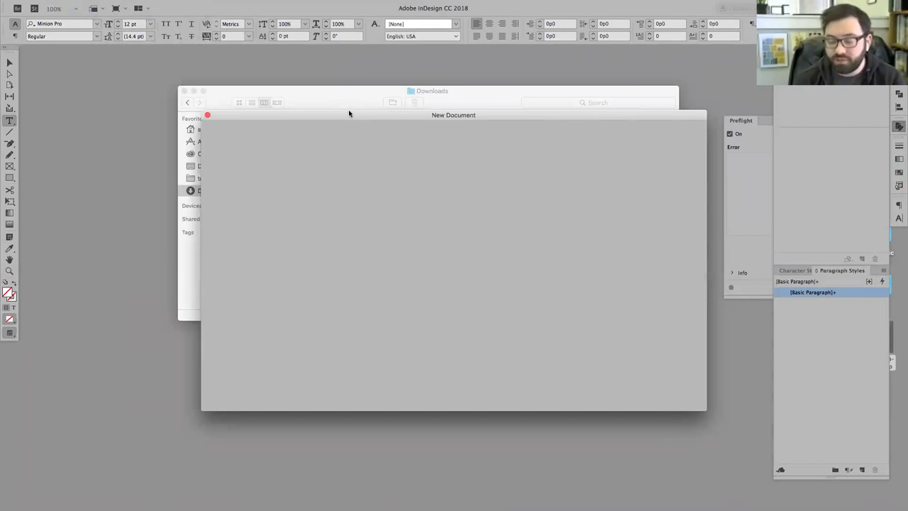
left_click_drag(348, 114, 341, 77)
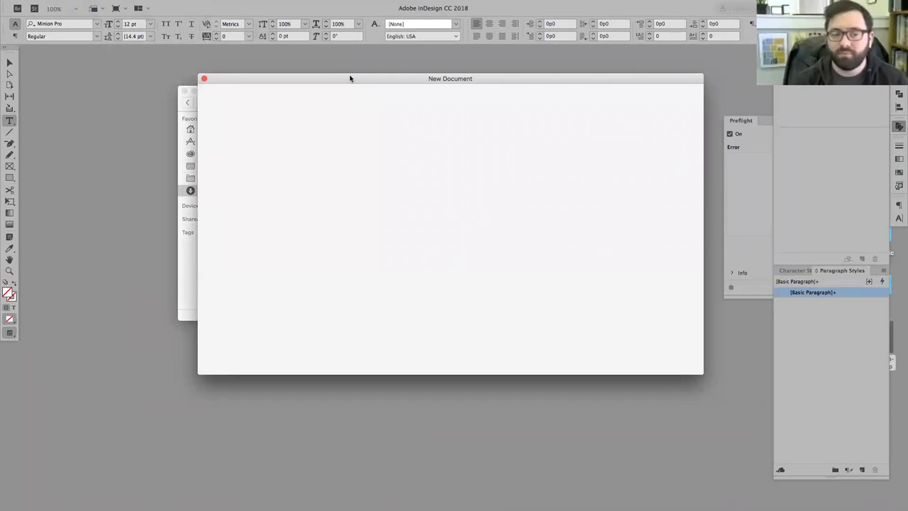
- Close the Finder window and reposition the New Document dialog
left_click(186, 91)
left_click_drag(252, 77, 237, 104)
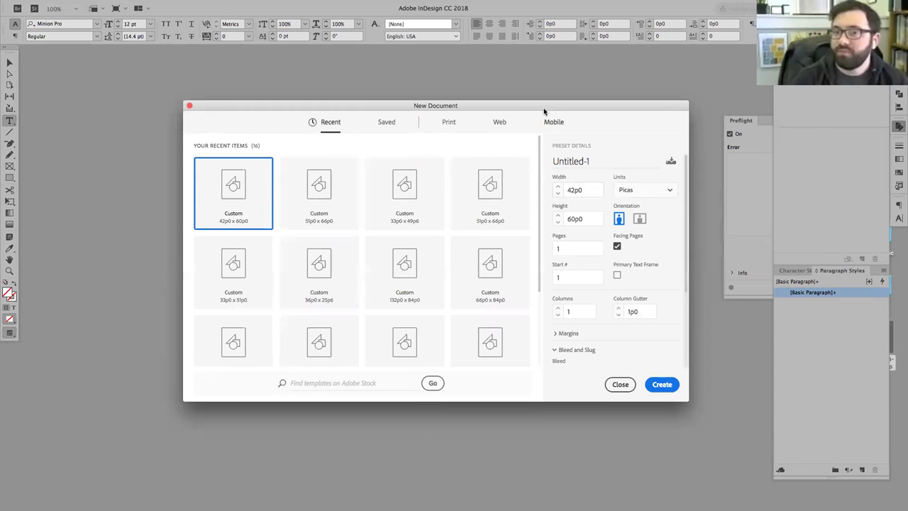
left_click_drag(543, 110, 541, 94)
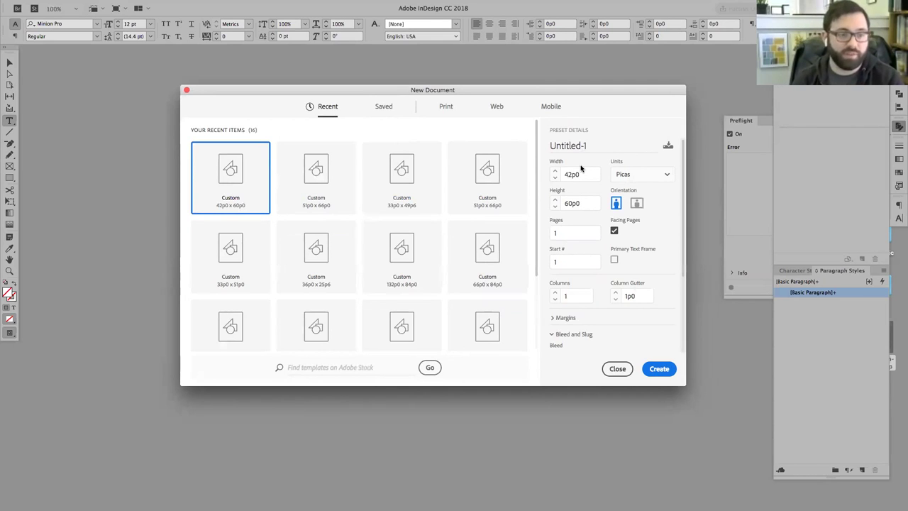
- Set the document units to Inches with width 8.5 in and height 11 in
left_click(646, 177)
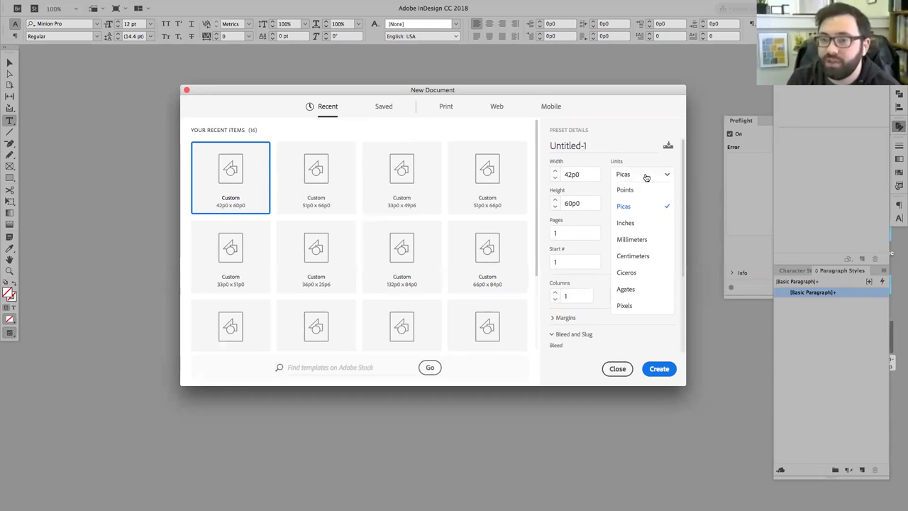
left_click(641, 224)
left_click(589, 177)
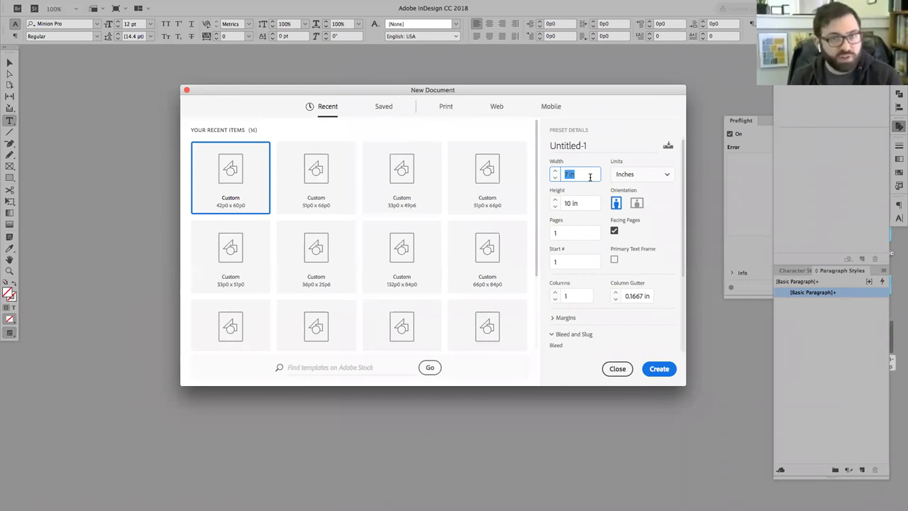
type("8.5")
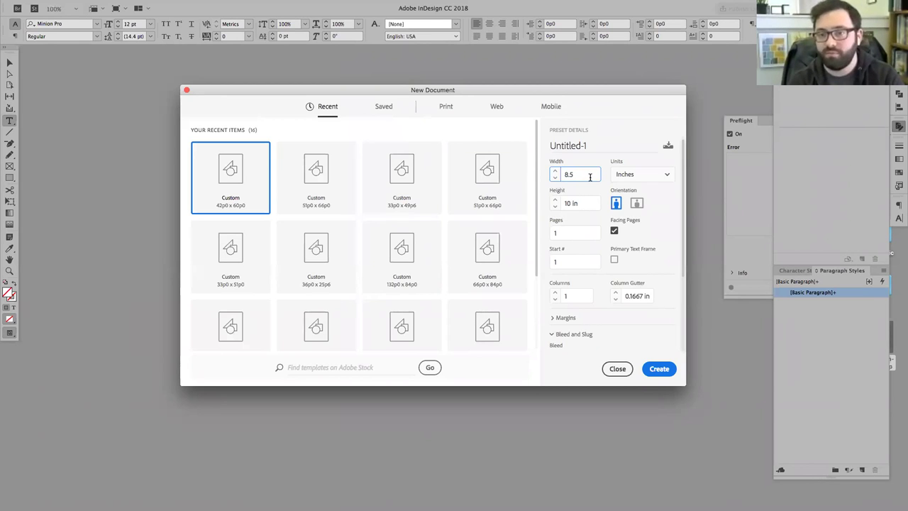
key("Tab")
type("11")
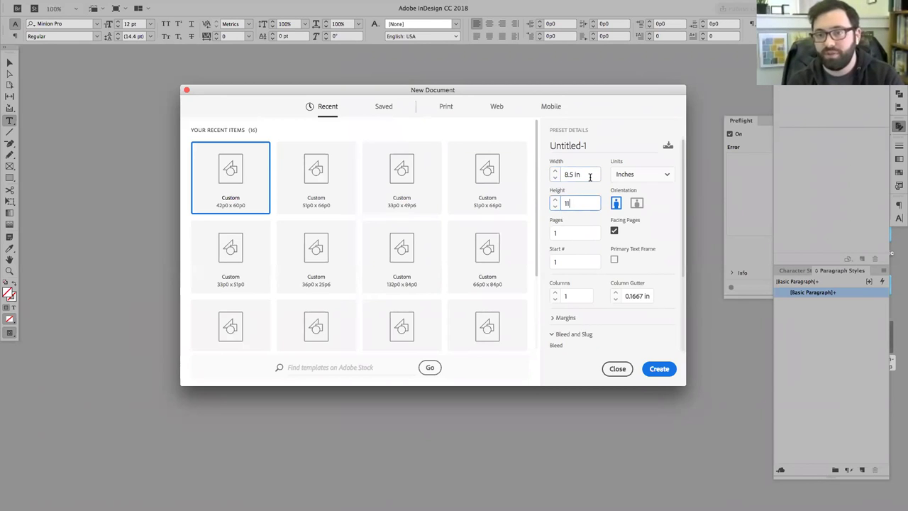
key("Tab")
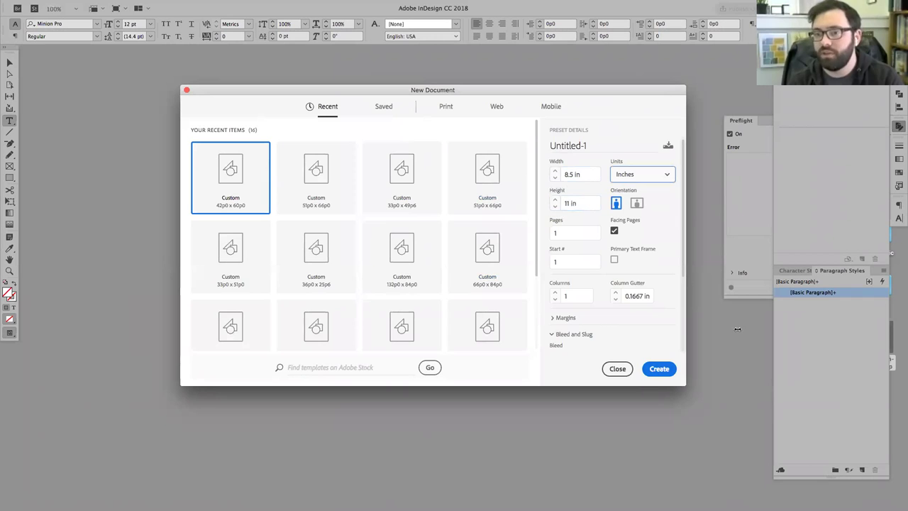
- Check the 0.125 in bleed in Preset Details and create the letter-size document Untitled-1
scroll(571, 225, "down", 5)
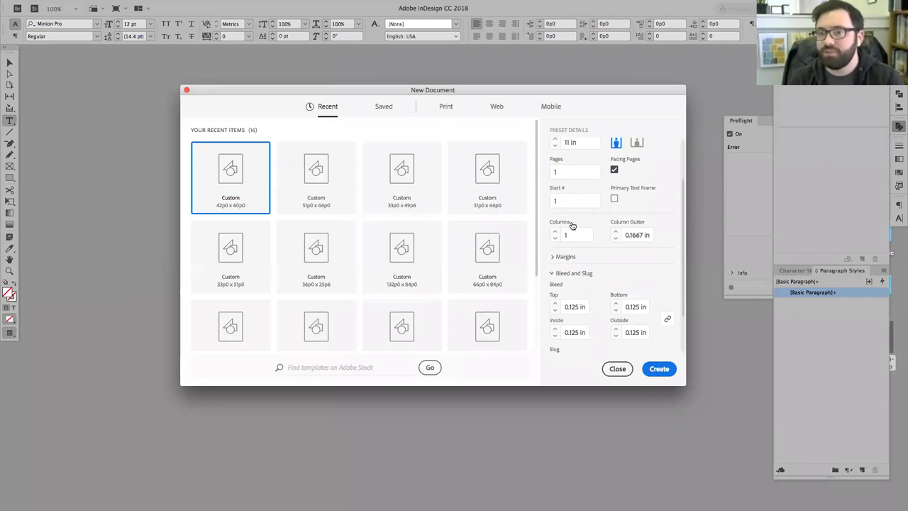
scroll(559, 175, "up", 3)
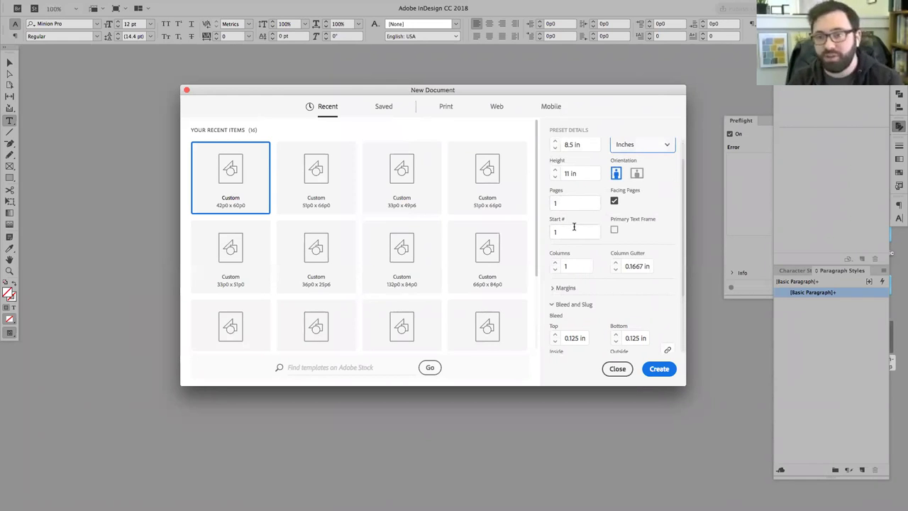
scroll(572, 223, "down", 3)
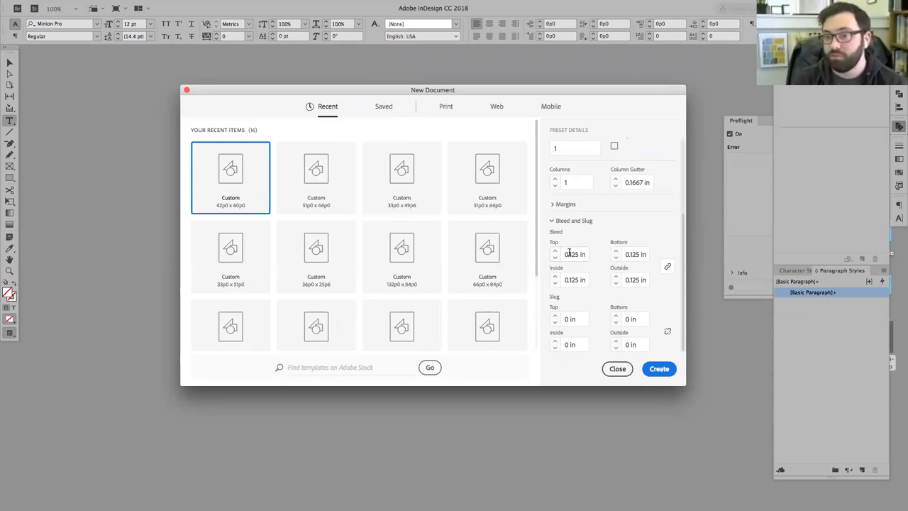
left_click(567, 257)
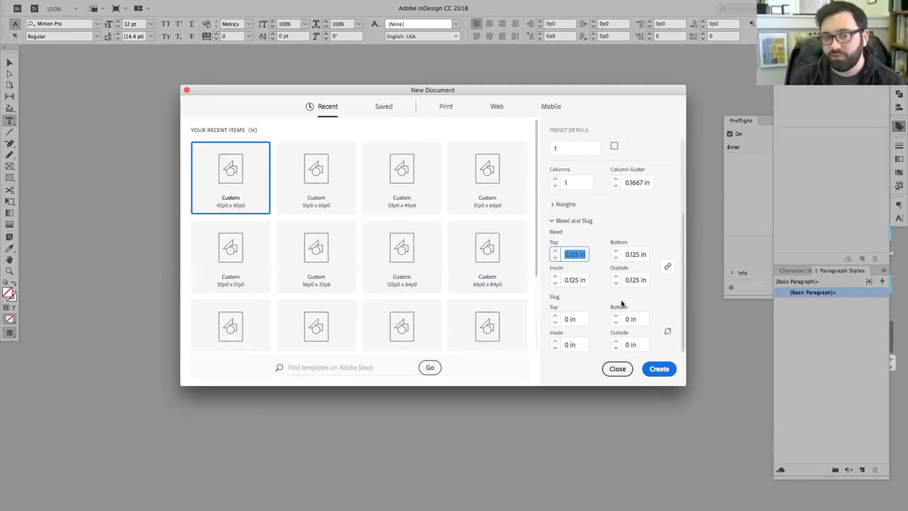
scroll(620, 304, "up", 3)
scroll(621, 303, "up", 3)
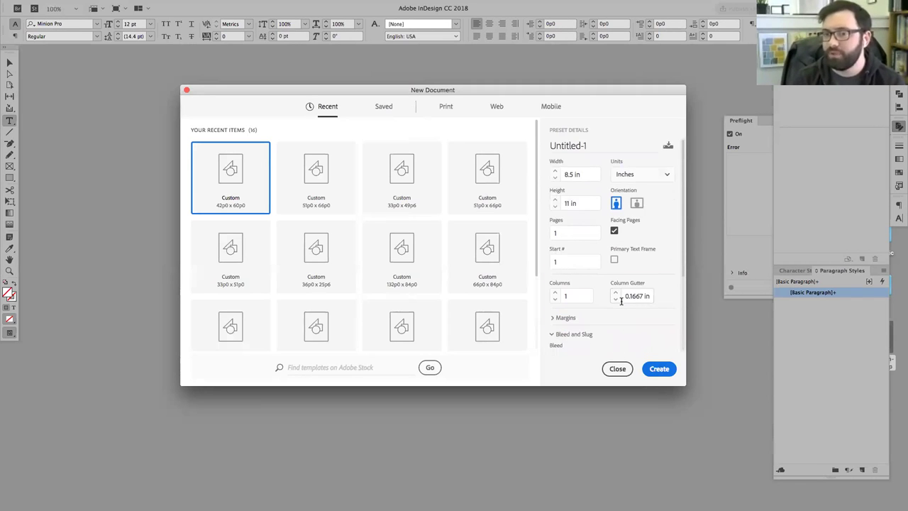
scroll(621, 301, "down", 2)
scroll(622, 298, "up", 2)
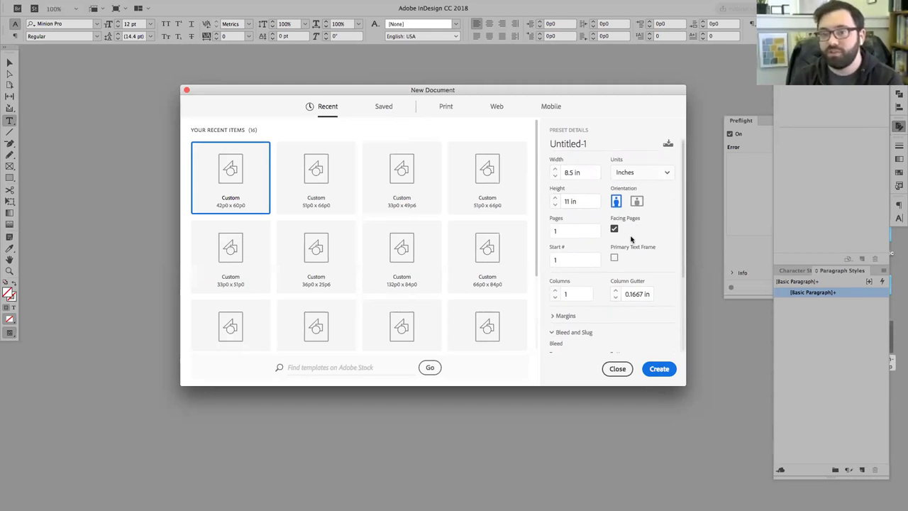
scroll(610, 204, "down", 3)
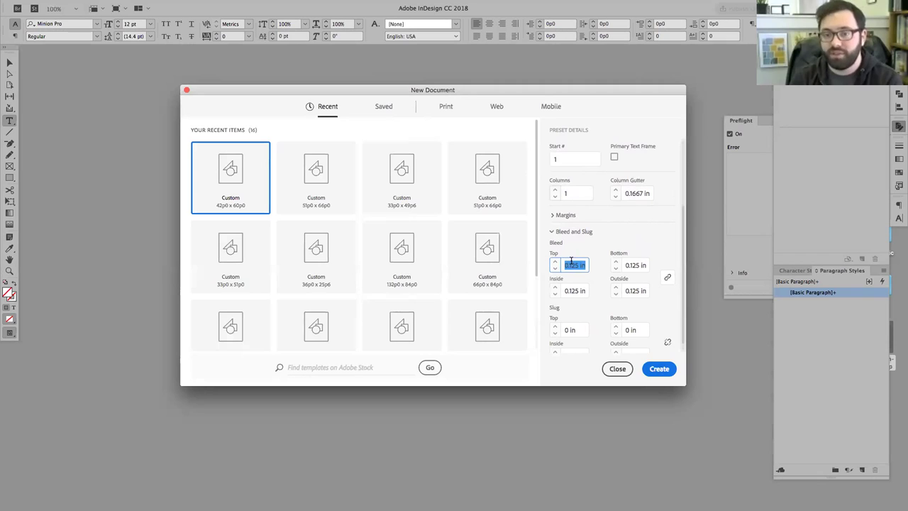
left_click(659, 369)
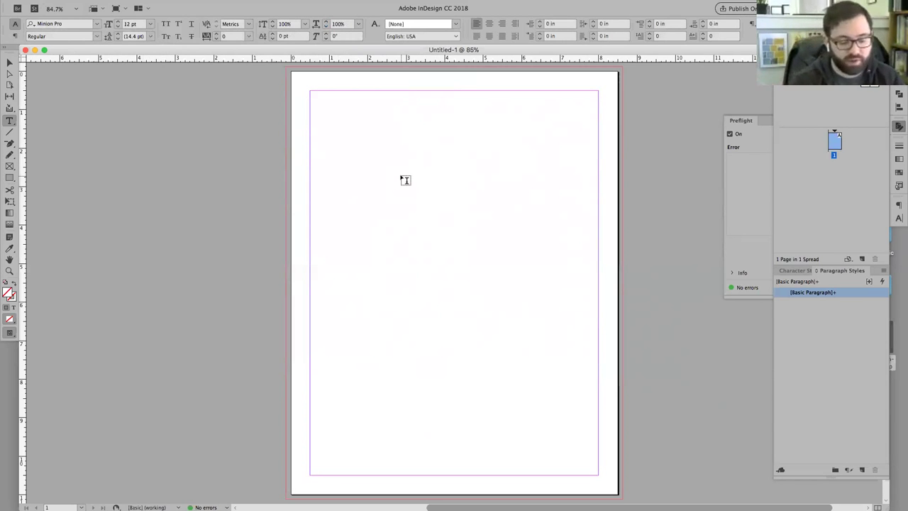
- Place otn-sample.txt from Downloads, loading it and its paragraph styles into the cursor
mouse_move(89, 5)
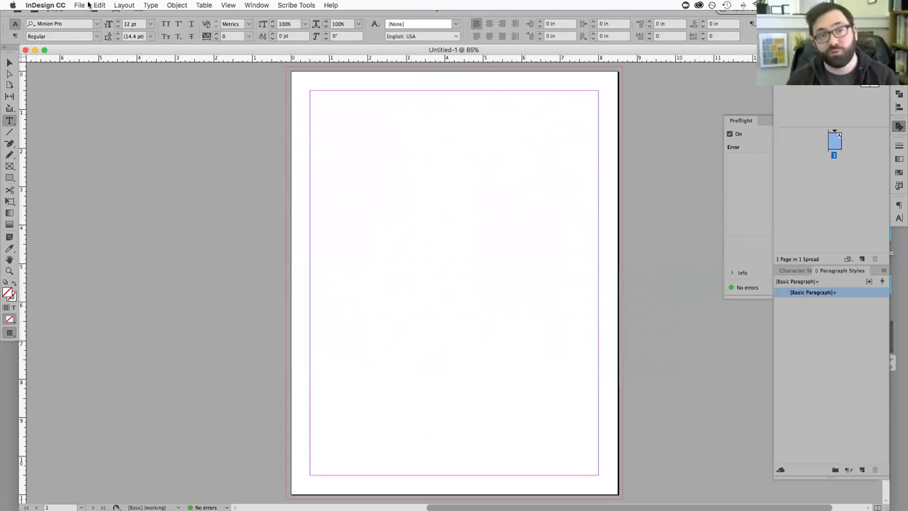
left_click(78, 6)
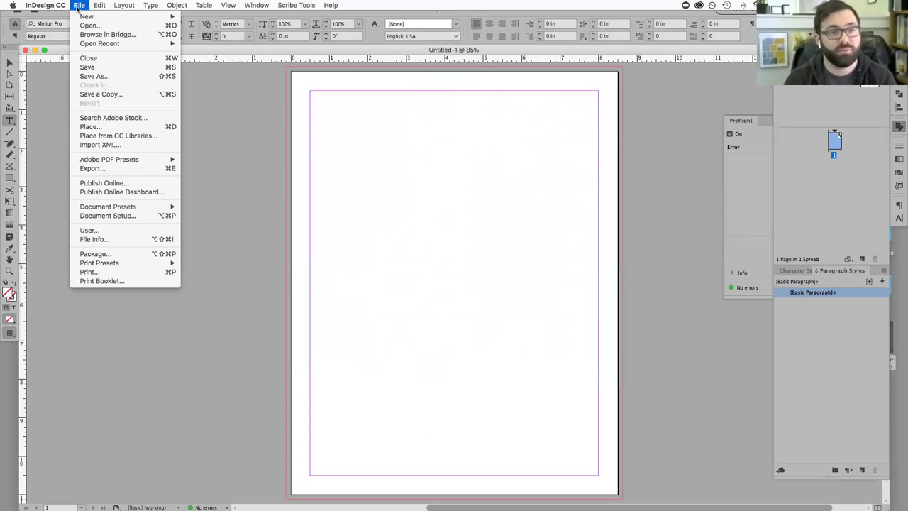
left_click(103, 128)
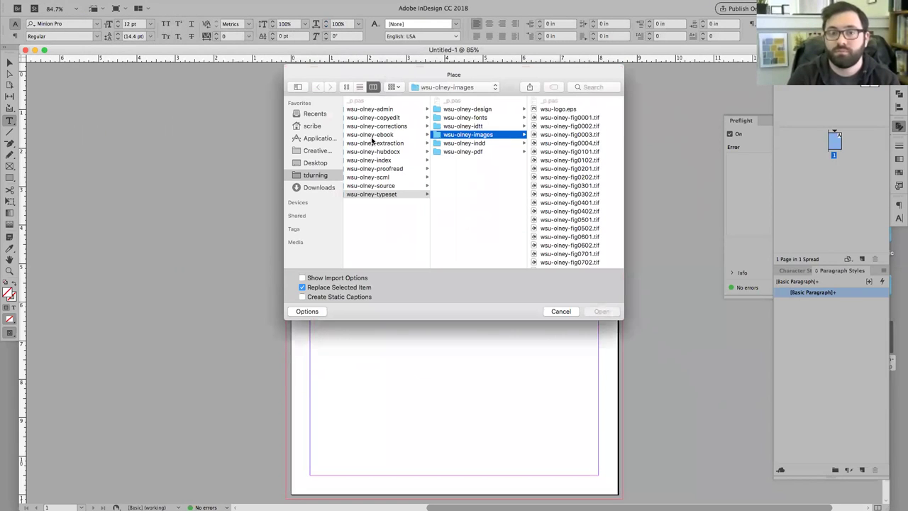
left_click(318, 187)
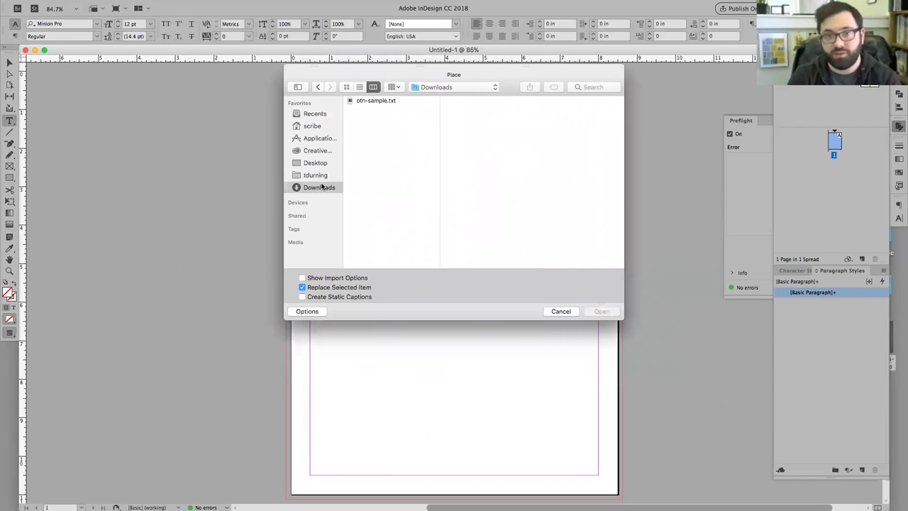
left_click(379, 101)
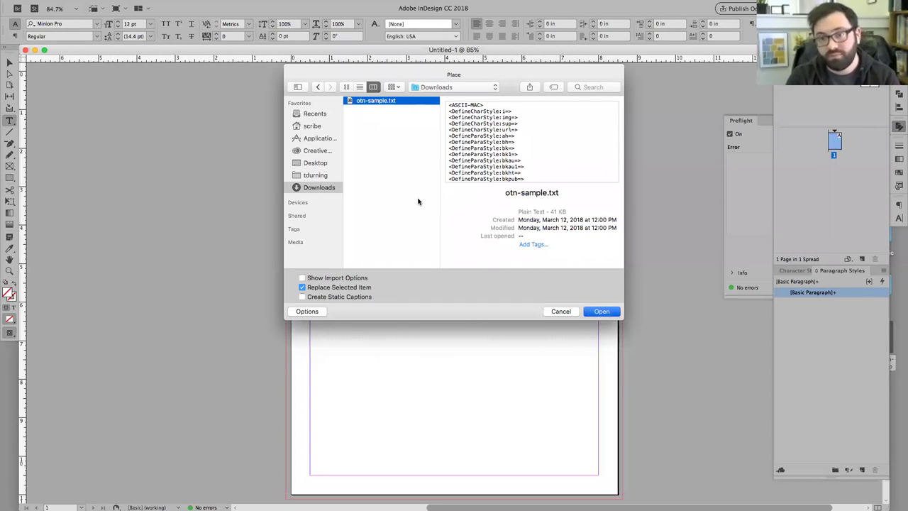
key("Return")
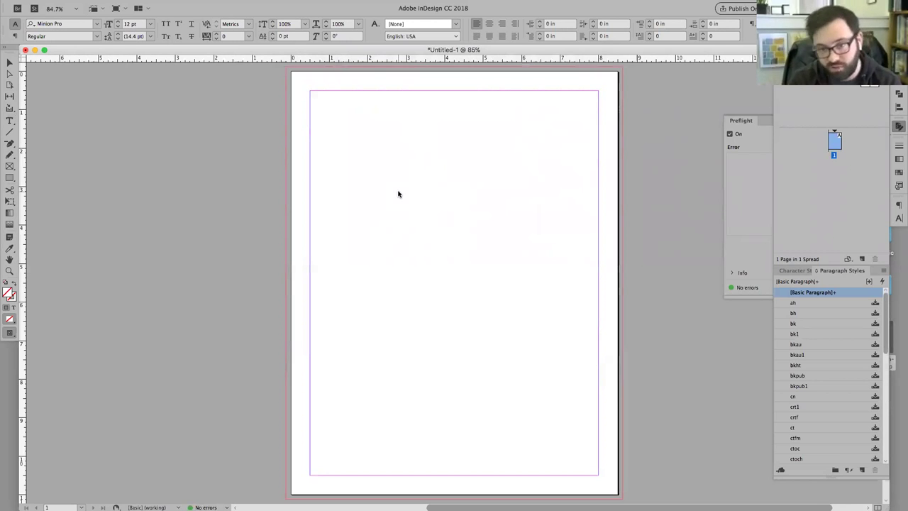
- Drop the manuscript into a frame on page 1, undo a stray resize, and deselect
left_click(327, 107)
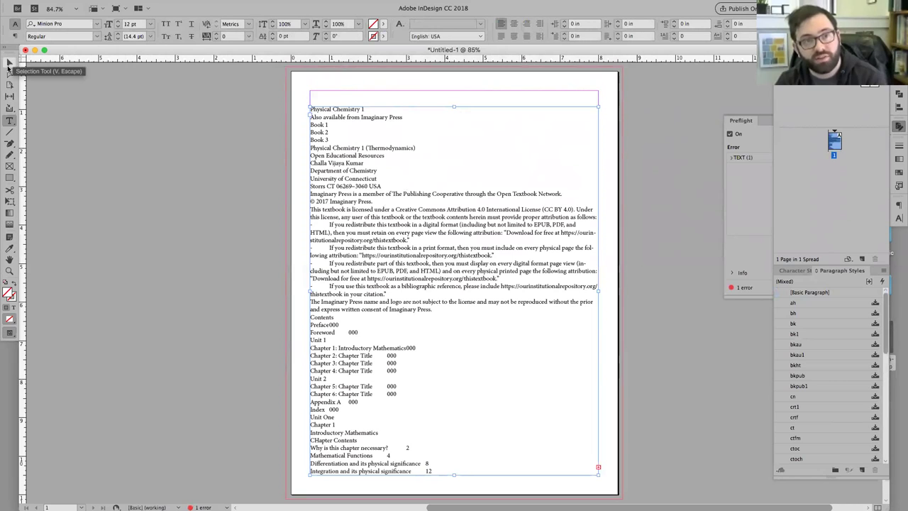
left_click(11, 63)
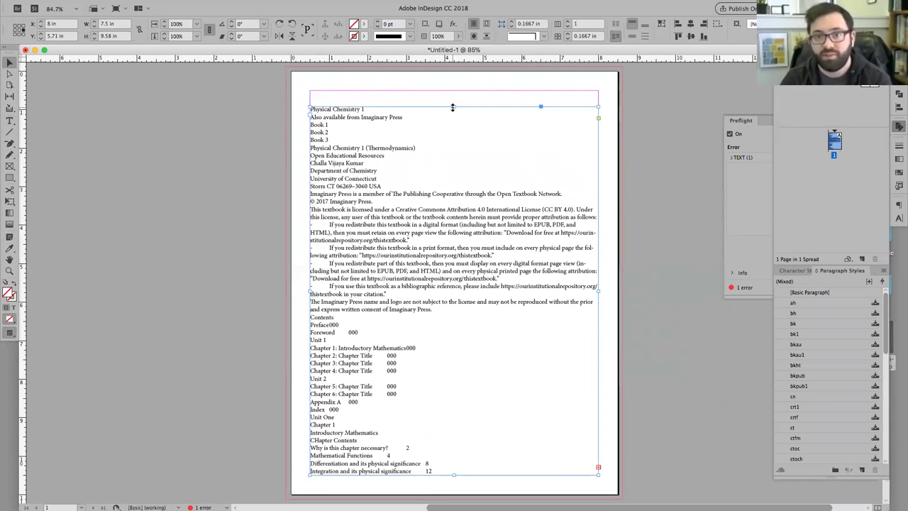
left_click_drag(453, 105, 458, 245)
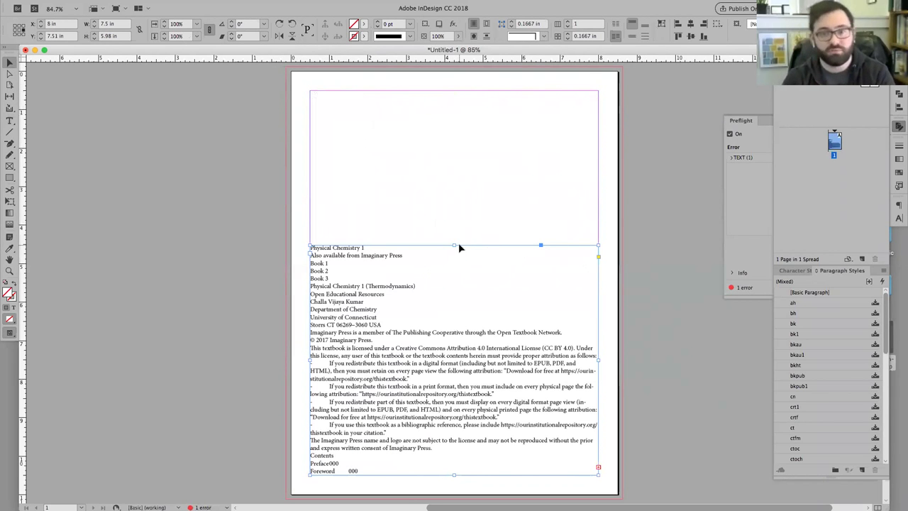
key("super+z")
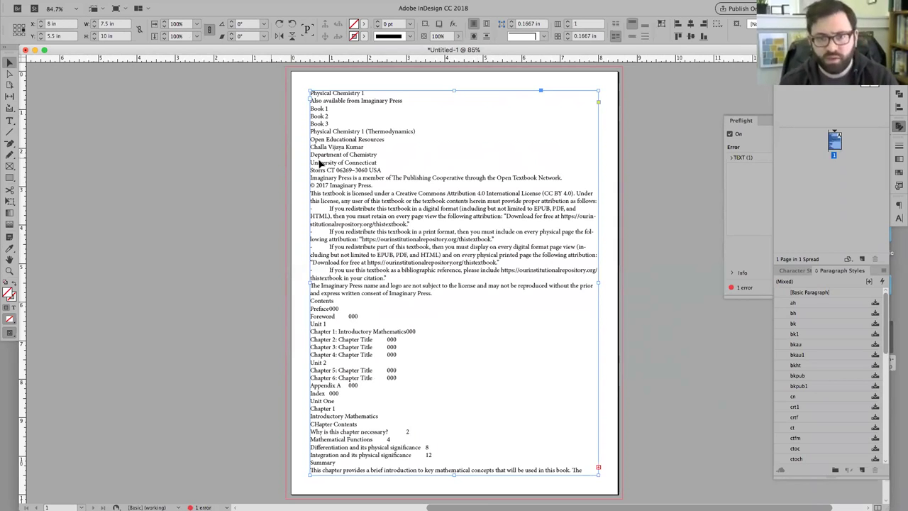
key("super+shift+a")
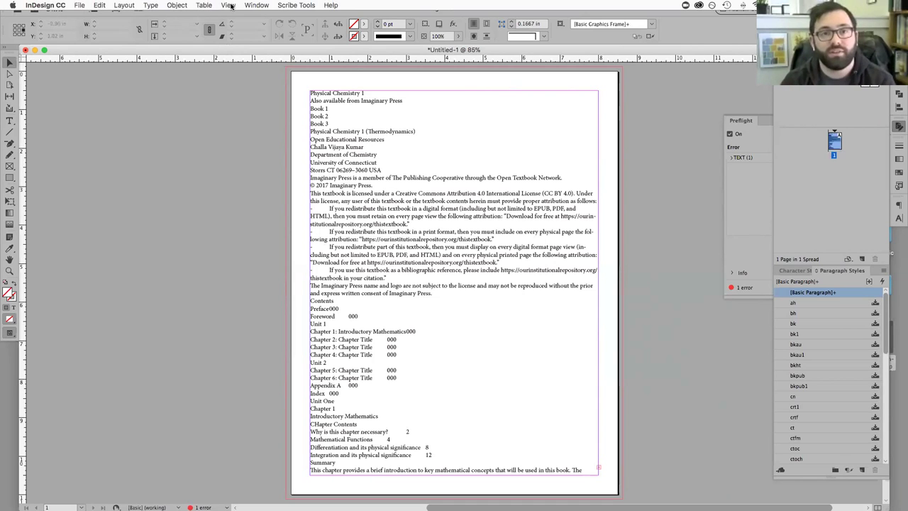
- Look up 'hidden' in Help and turn on Type > Show Hidden Characters
left_click(228, 5)
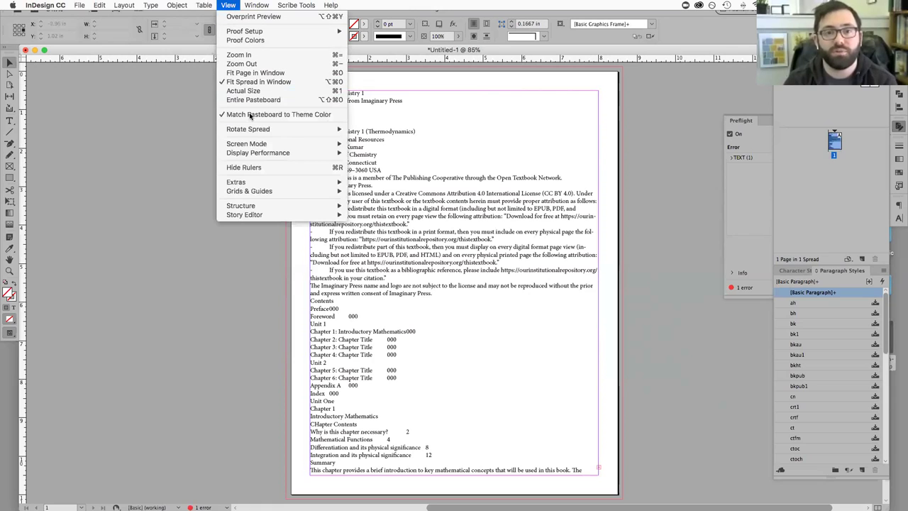
mouse_move(251, 184)
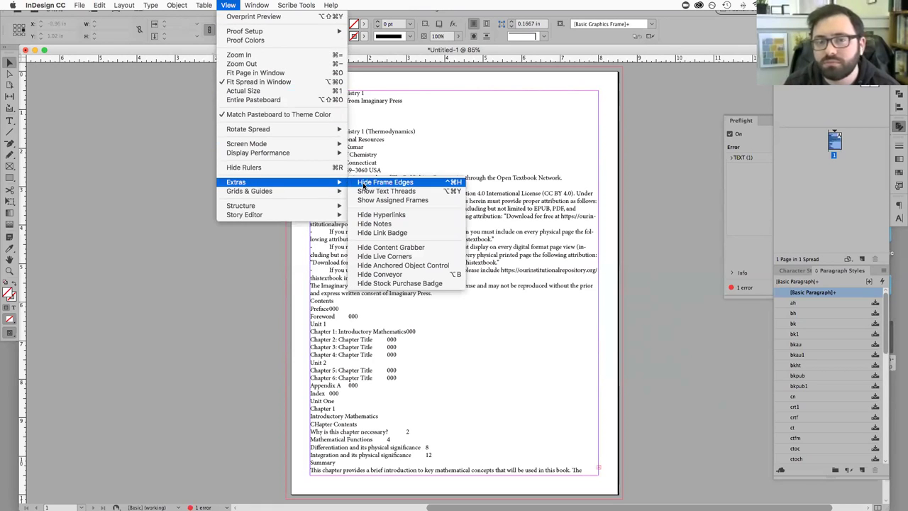
mouse_move(303, 191)
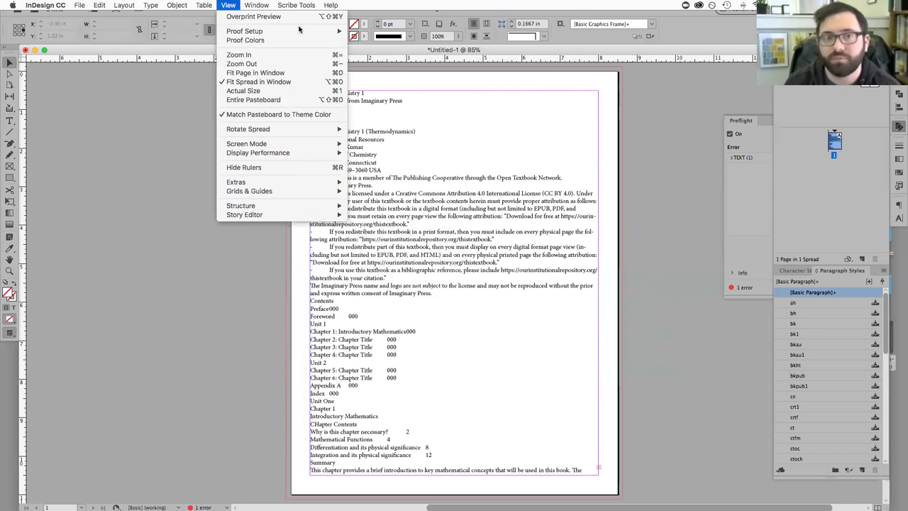
mouse_move(309, 5)
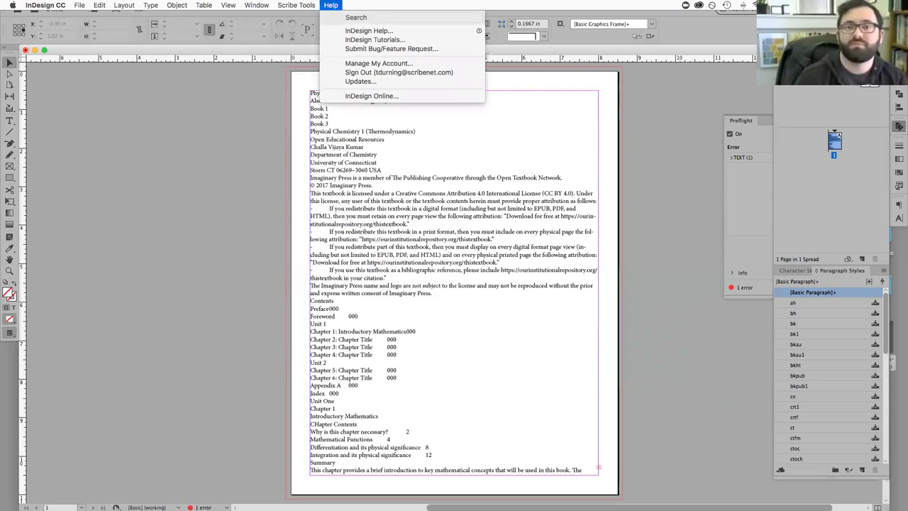
type("inv")
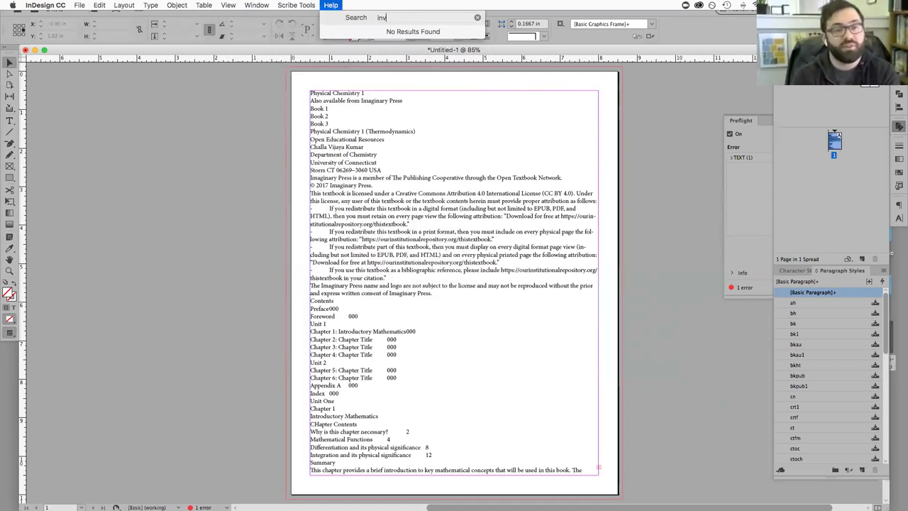
key("BackSpace")
key("BackSpace")
key("BackSpace")
type("hidden")
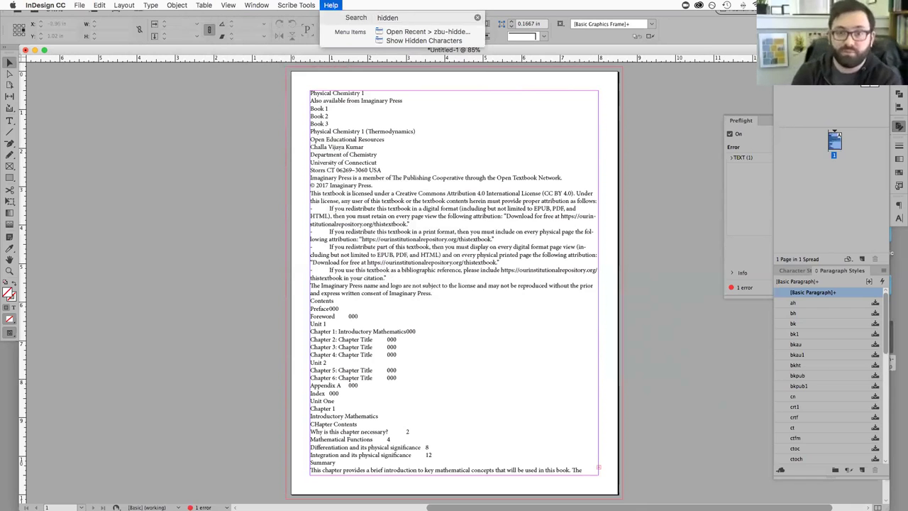
mouse_move(401, 41)
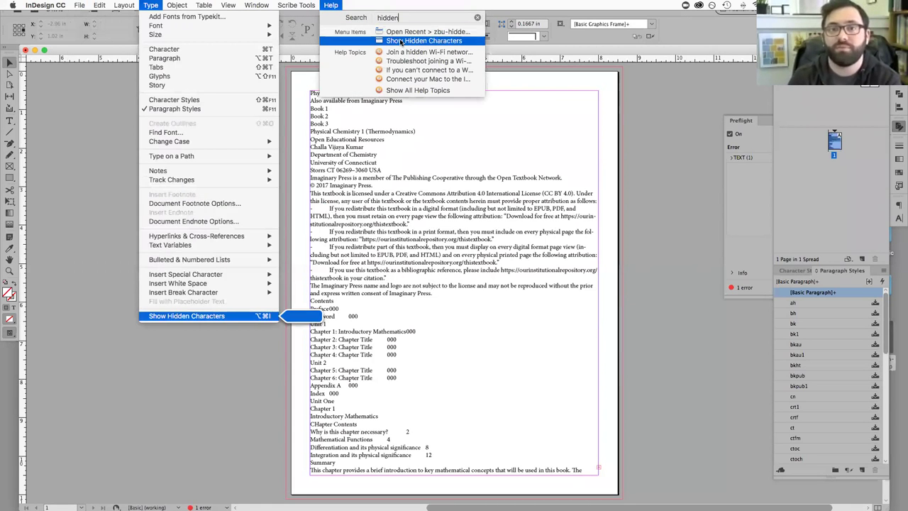
mouse_move(150, 5)
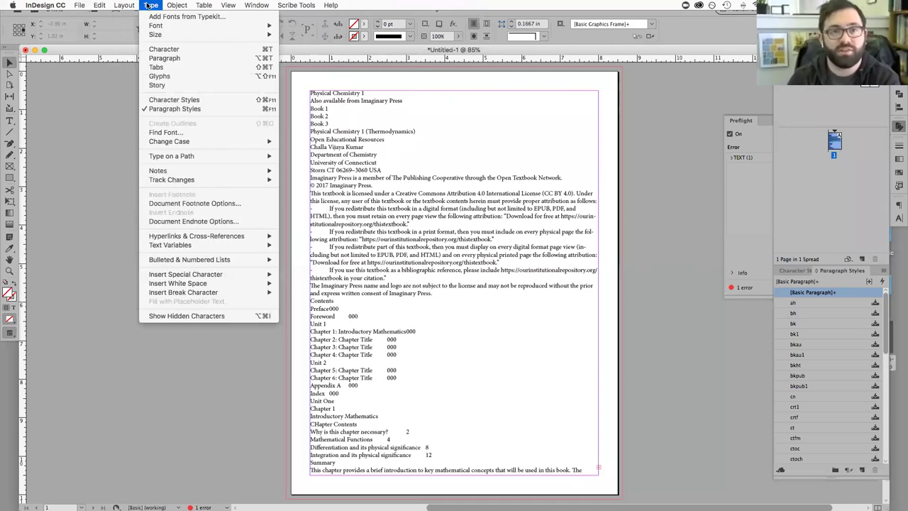
left_click(178, 317)
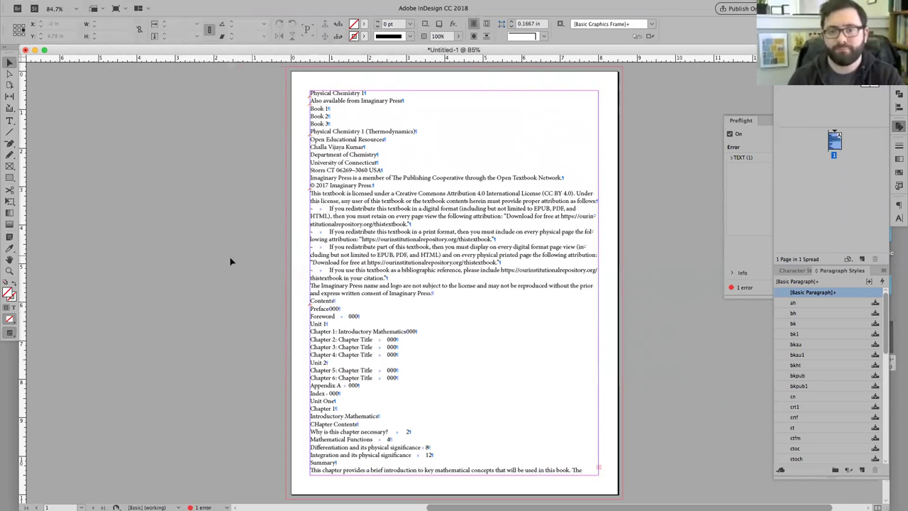
key("super+equal")
key("super+equal")
key("super+equal")
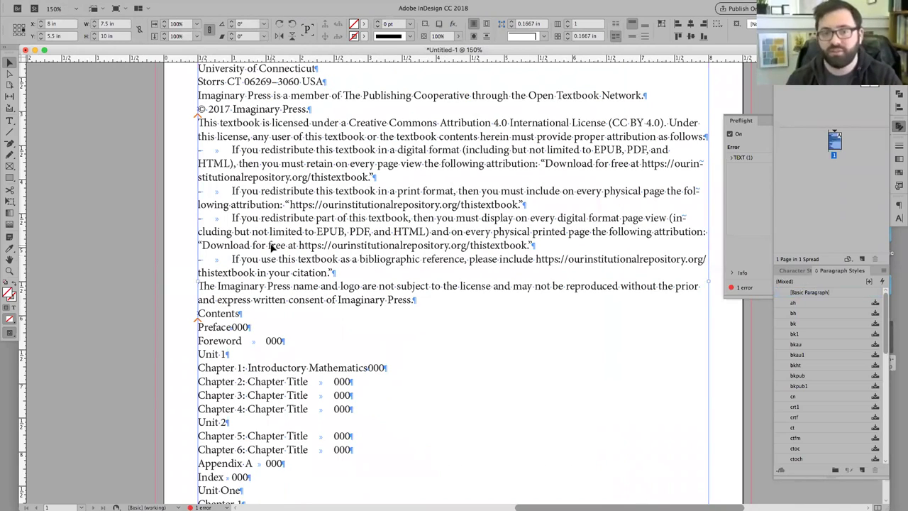
scroll(354, 348, "up", 5)
scroll(358, 333, "left", 2)
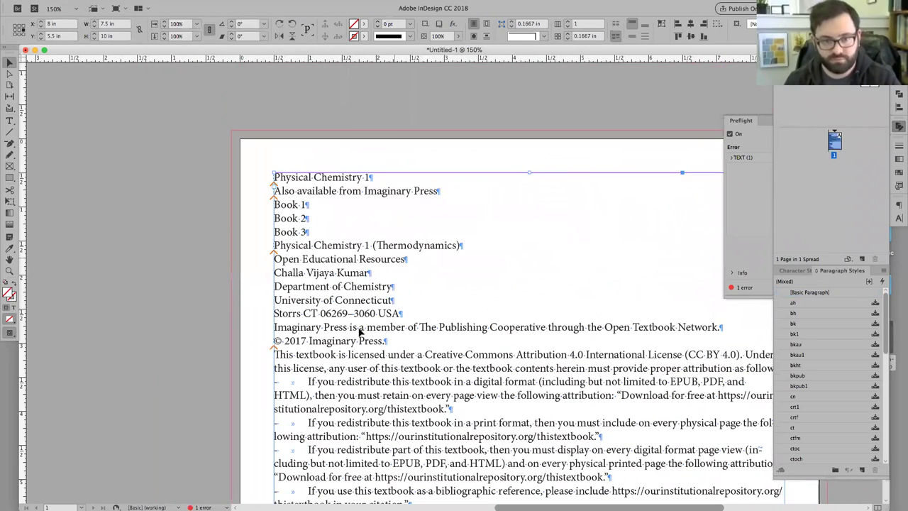
double_click(311, 206)
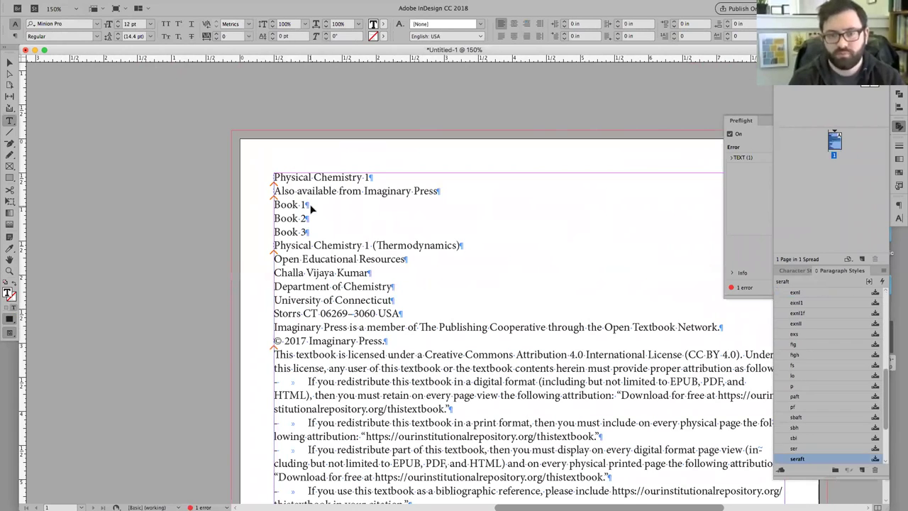
key("super+equal")
key("super+equal")
key("super+equal")
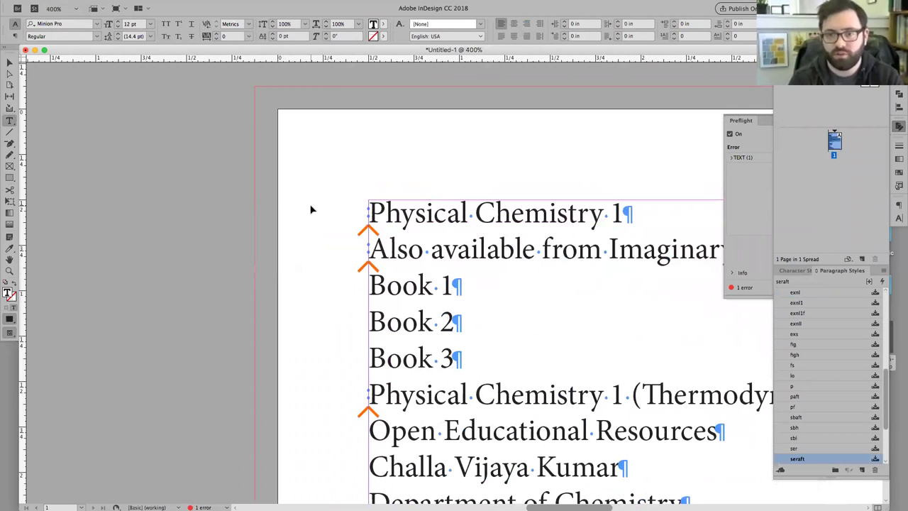
left_click(426, 251)
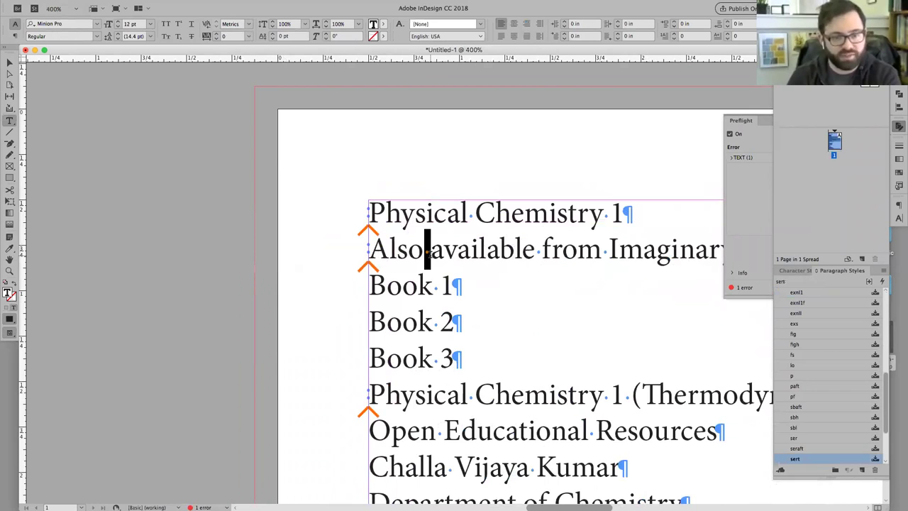
left_click(462, 285)
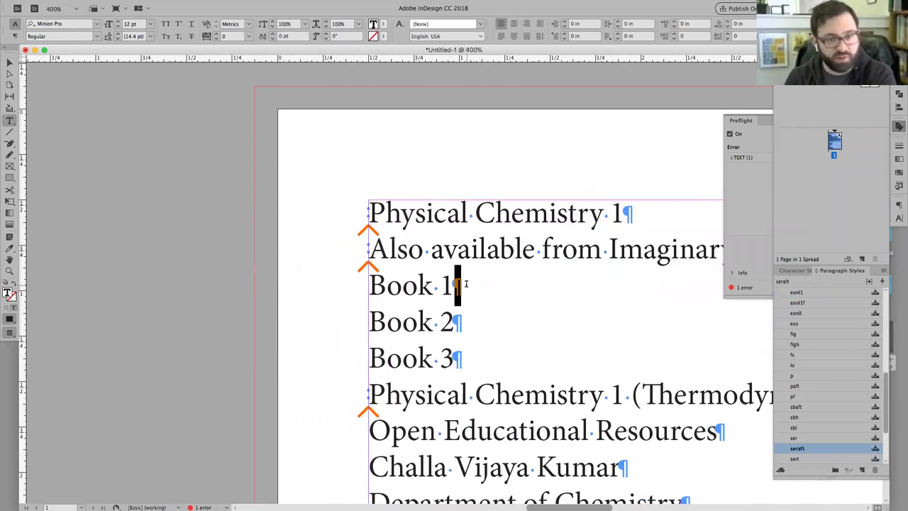
scroll(464, 285, "down", 10)
scroll(341, 168, "up", 10)
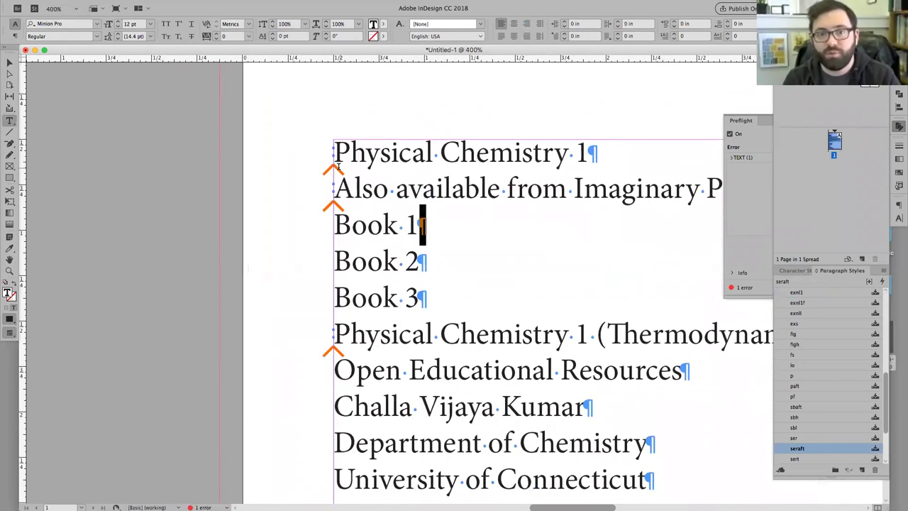
left_click(341, 169)
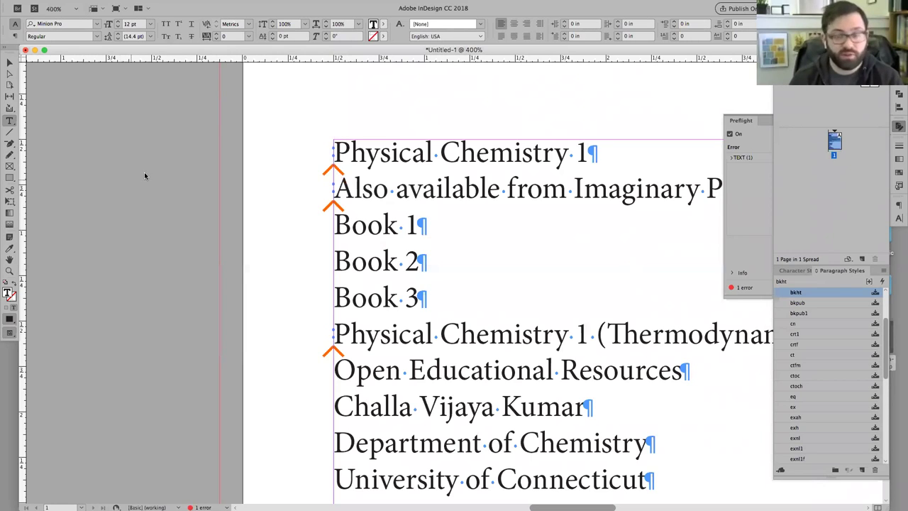
double_click(360, 192)
left_click(343, 165)
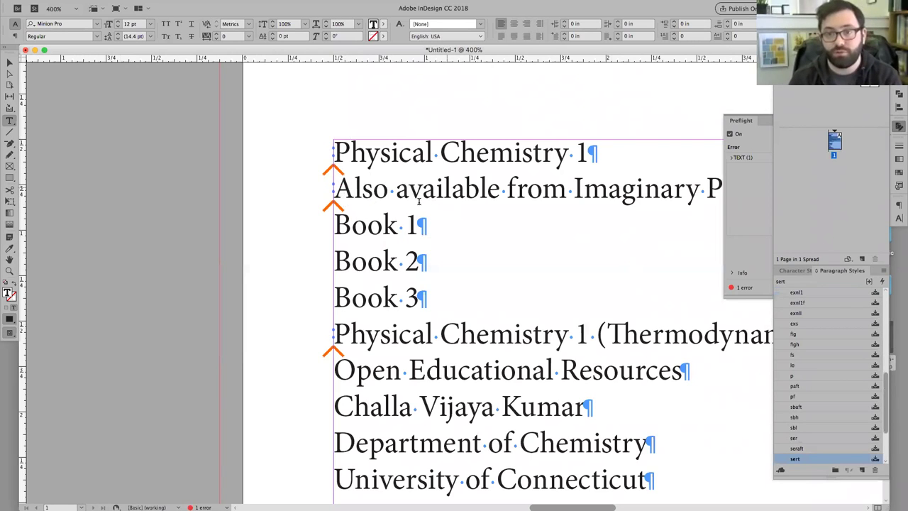
left_click(335, 188)
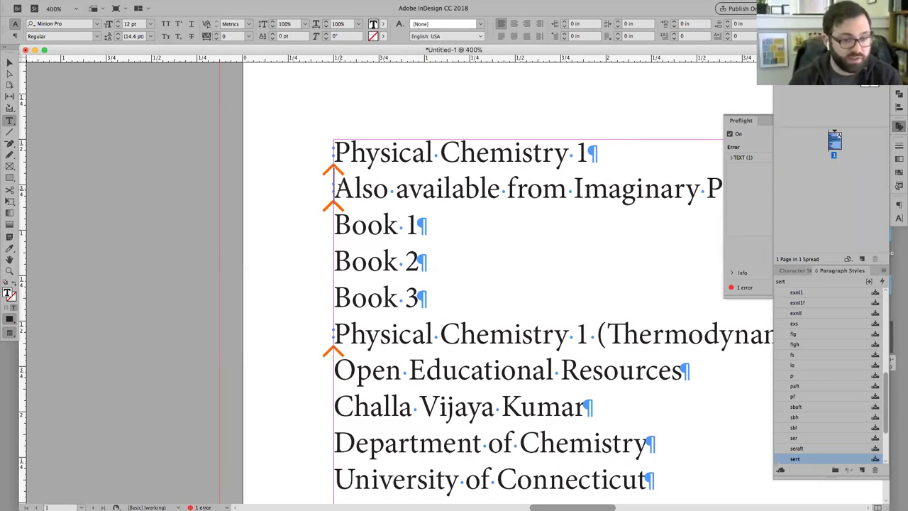
key("BackSpace")
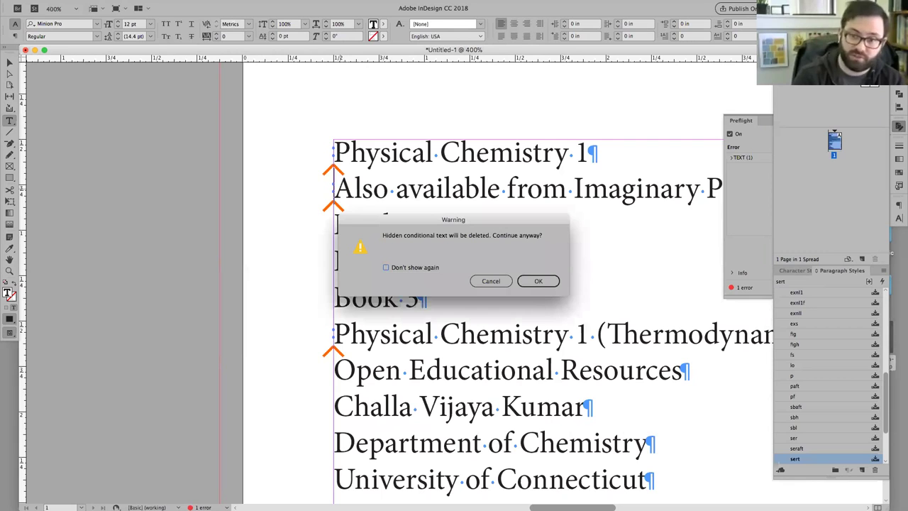
key("Return")
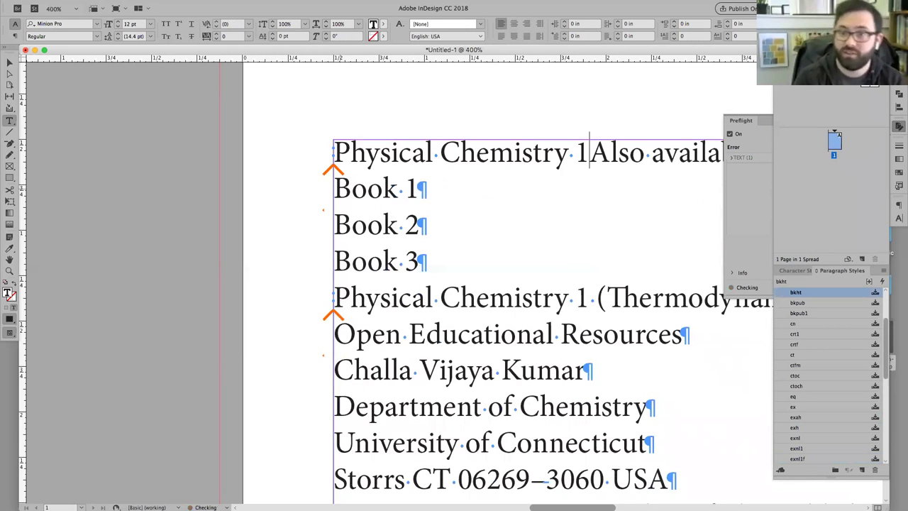
type(":")
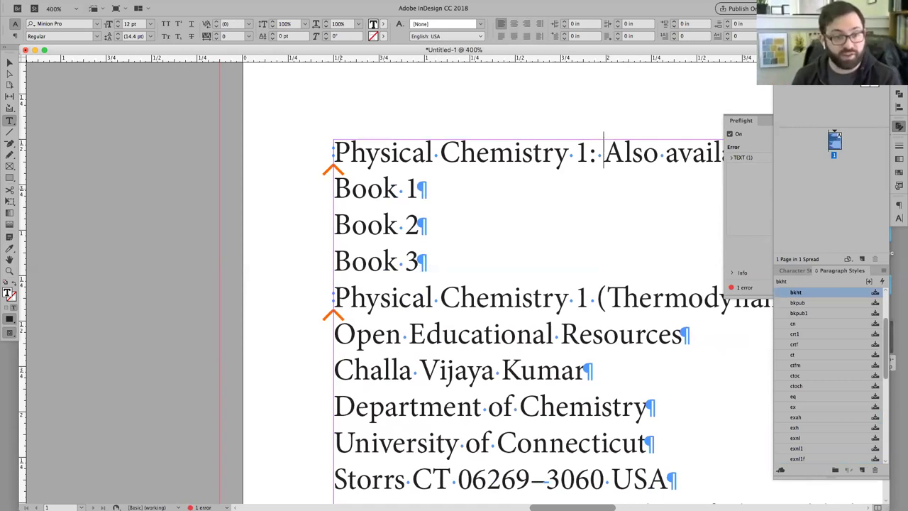
key("BackSpace")
key("BackSpace")
key("Return")
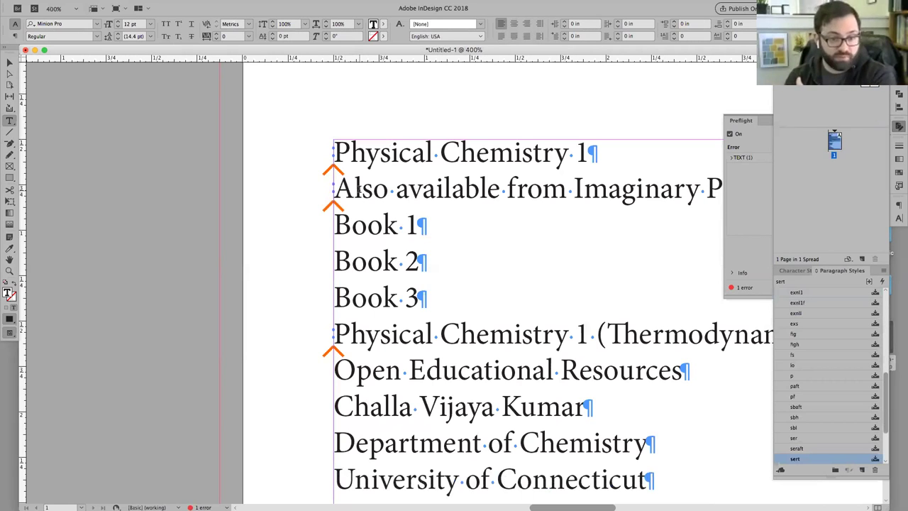
left_click(614, 151)
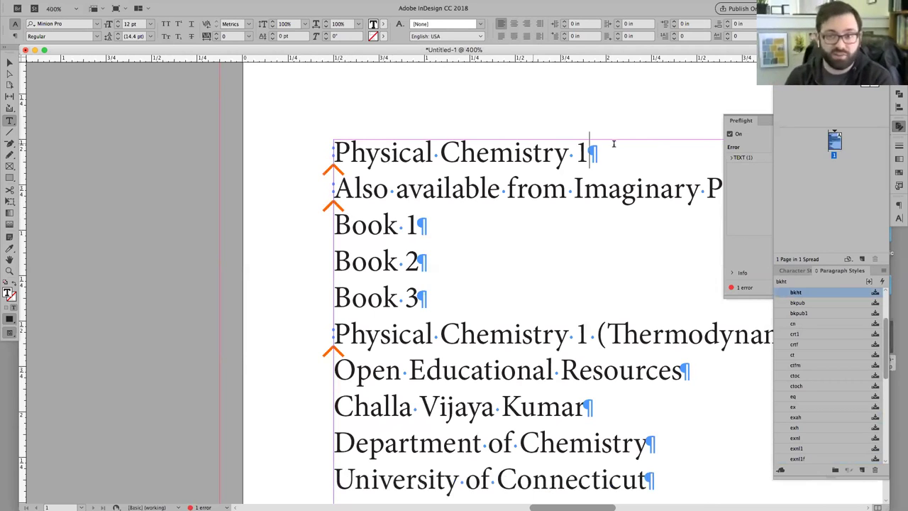
type("sert")
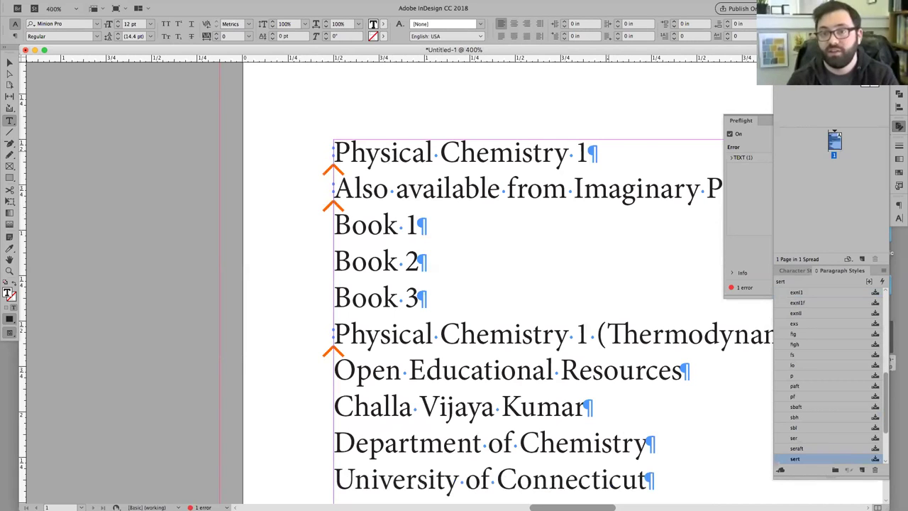
key("Return")
key("Delete")
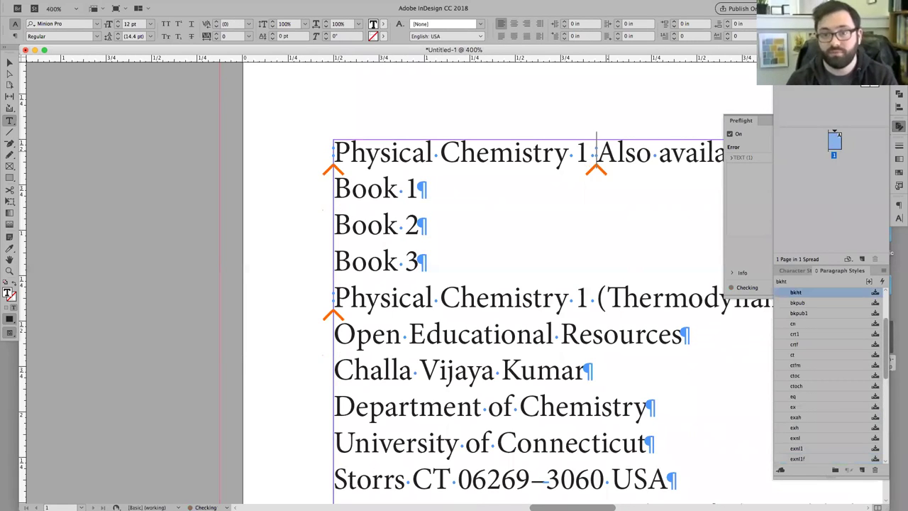
key("Delete")
key("Return")
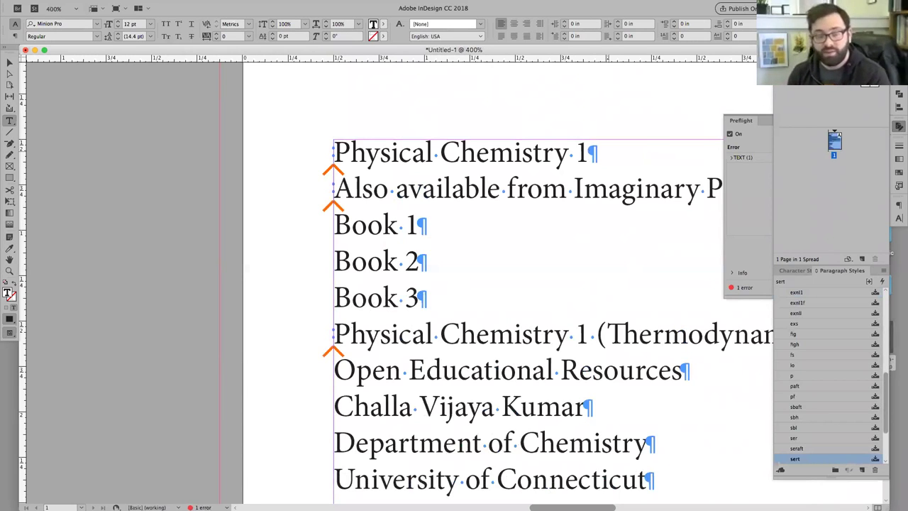
triple_click(360, 226)
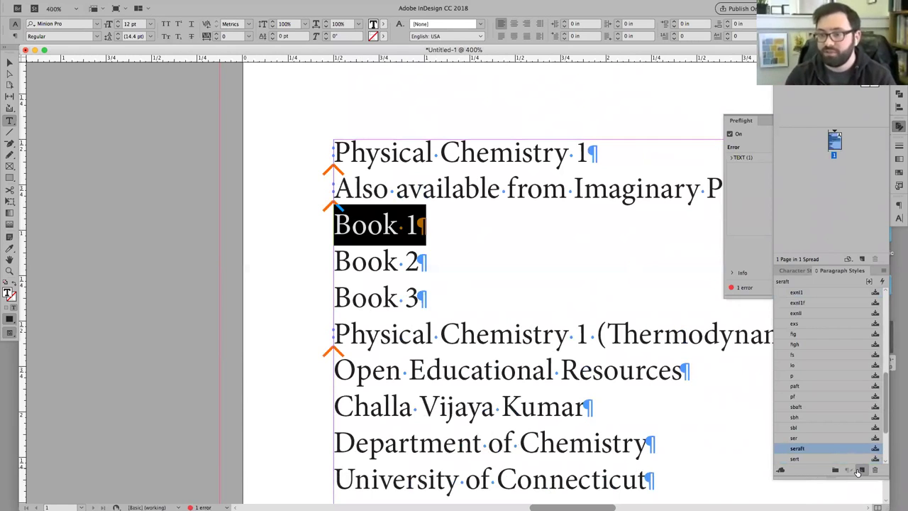
left_click(857, 471)
double_click(798, 458)
type("se")
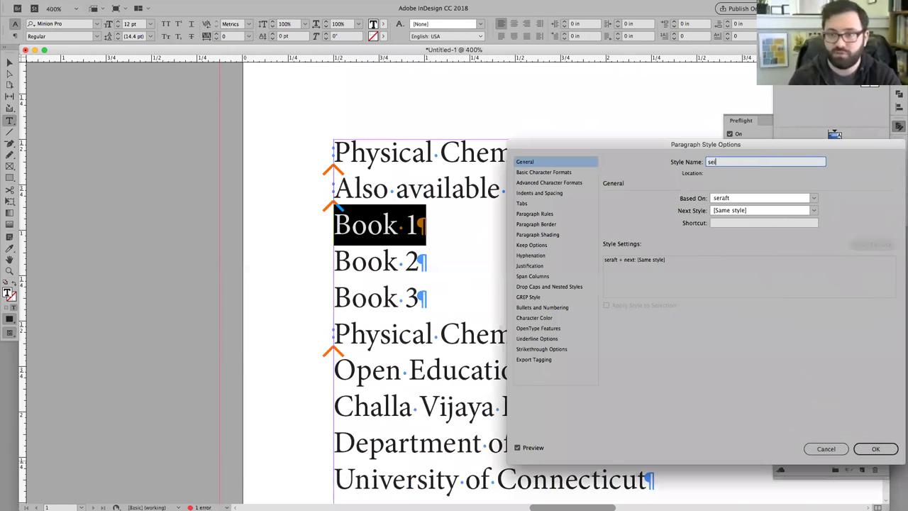
type("ries-ti")
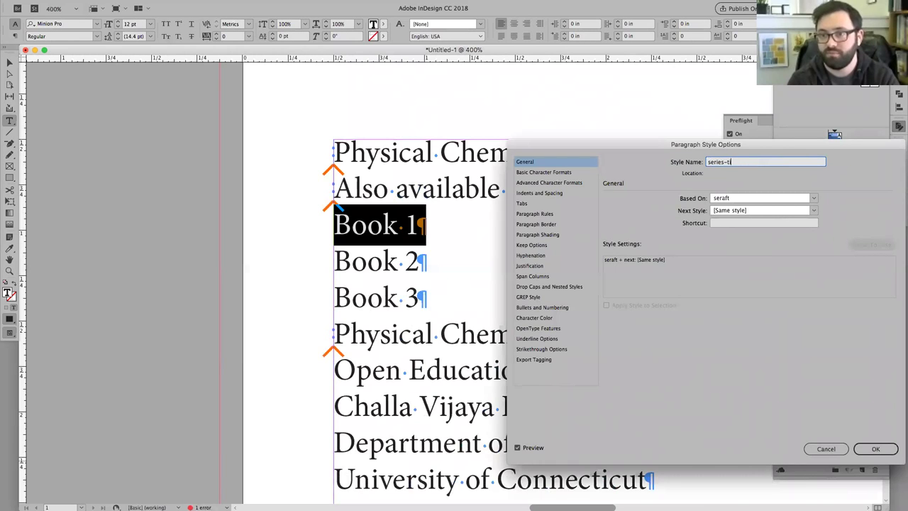
type("tle")
key("Return")
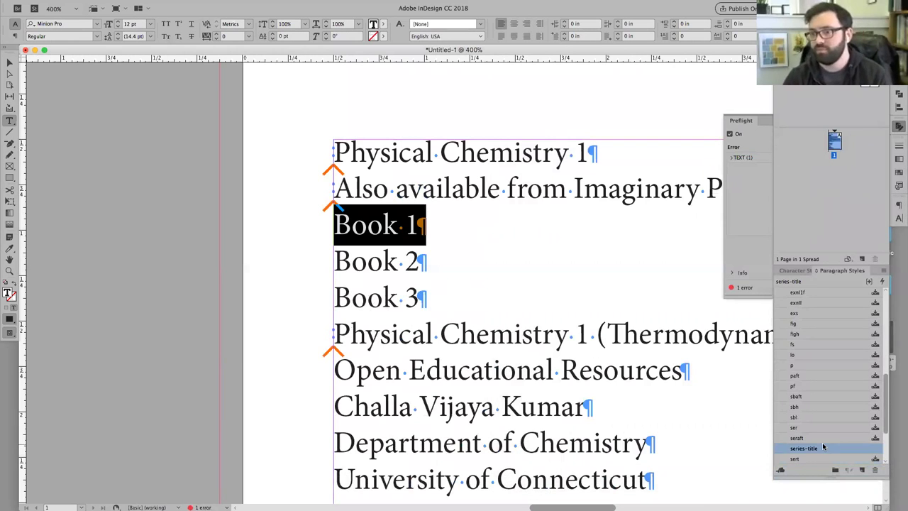
scroll(822, 447, "down", 3)
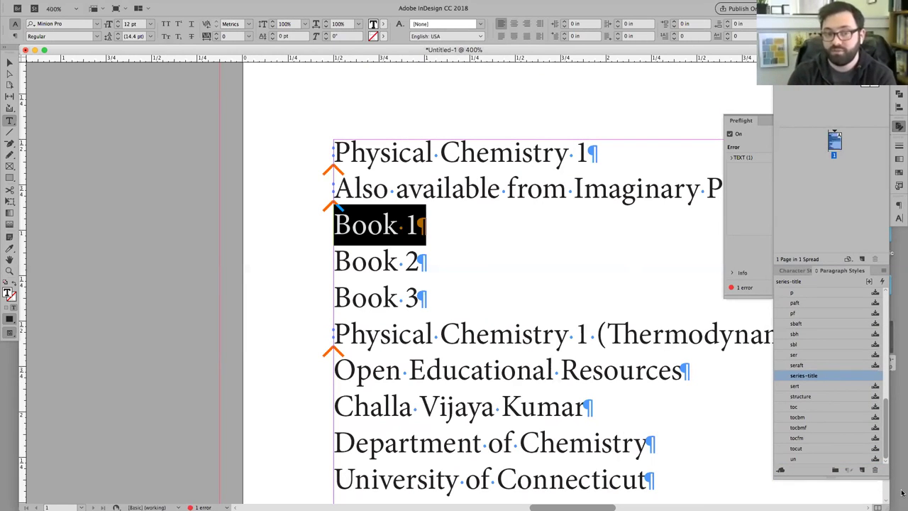
left_click(457, 207)
key("super+z")
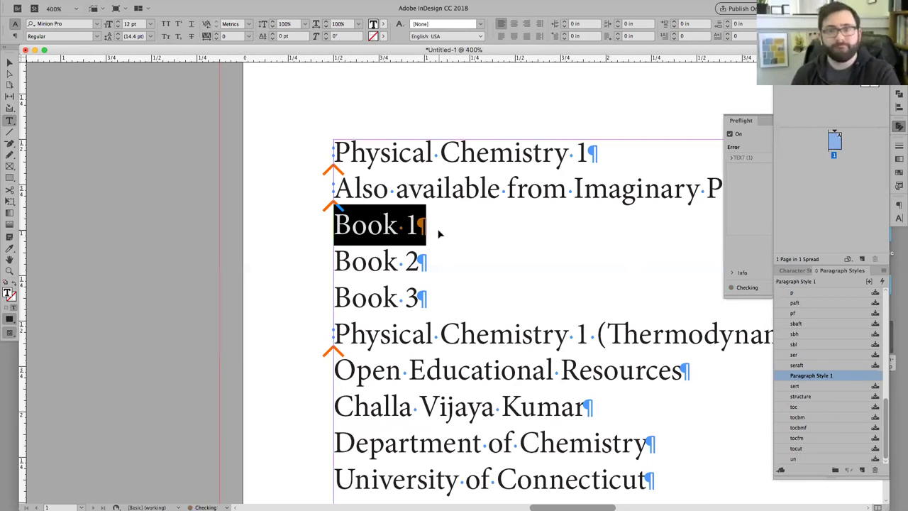
key("super+z")
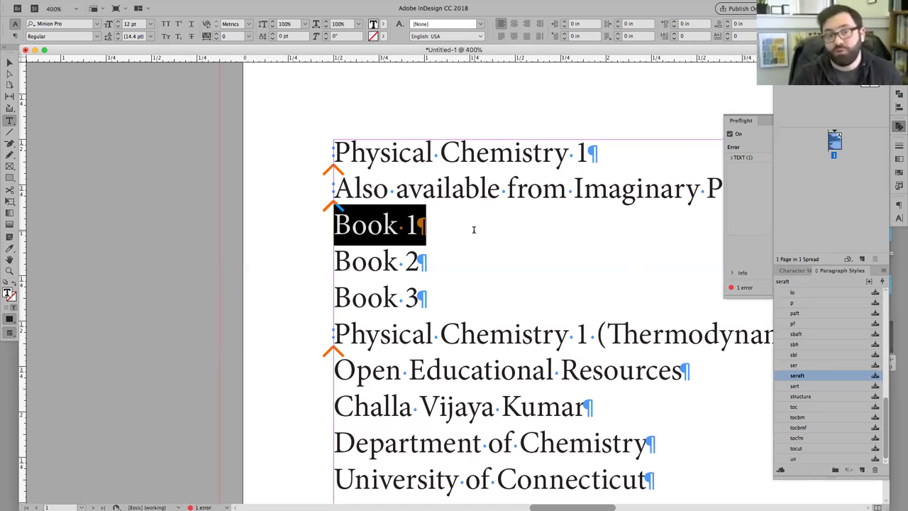
scroll(474, 229, "right", 2)
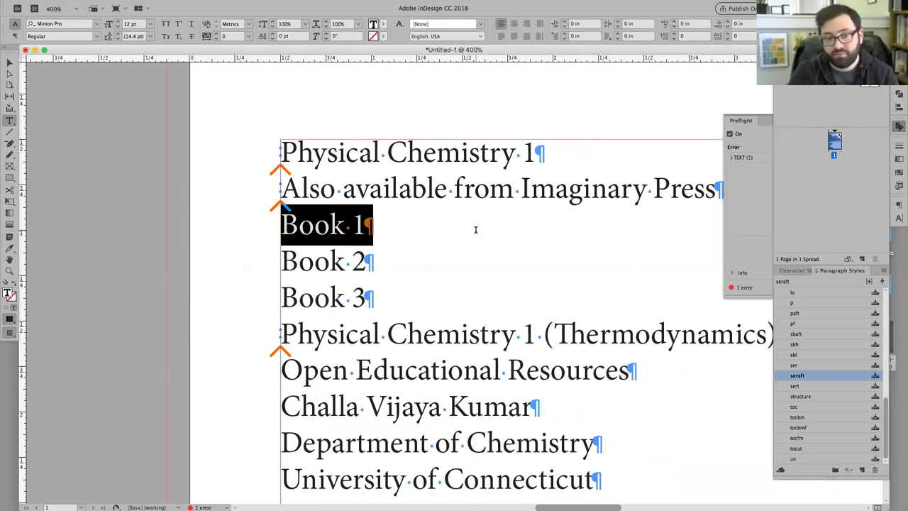
left_click(473, 229)
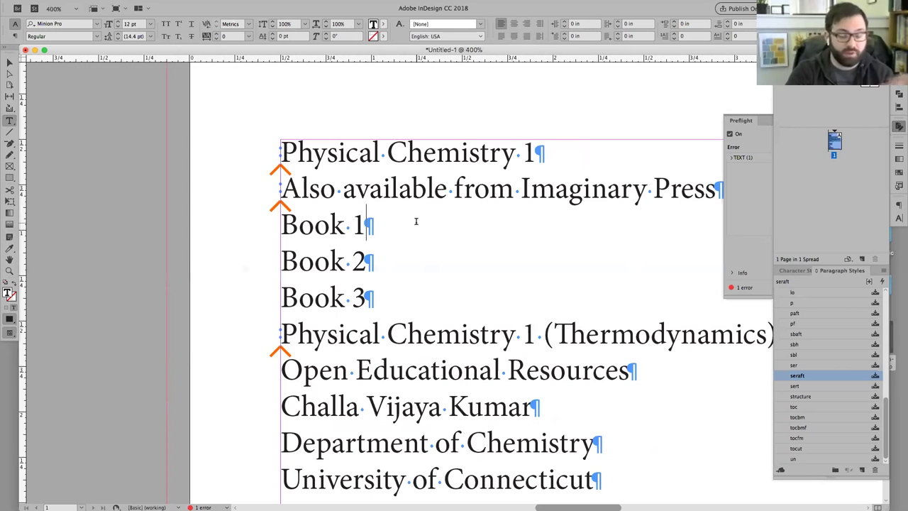
scroll(810, 307, "up", 10)
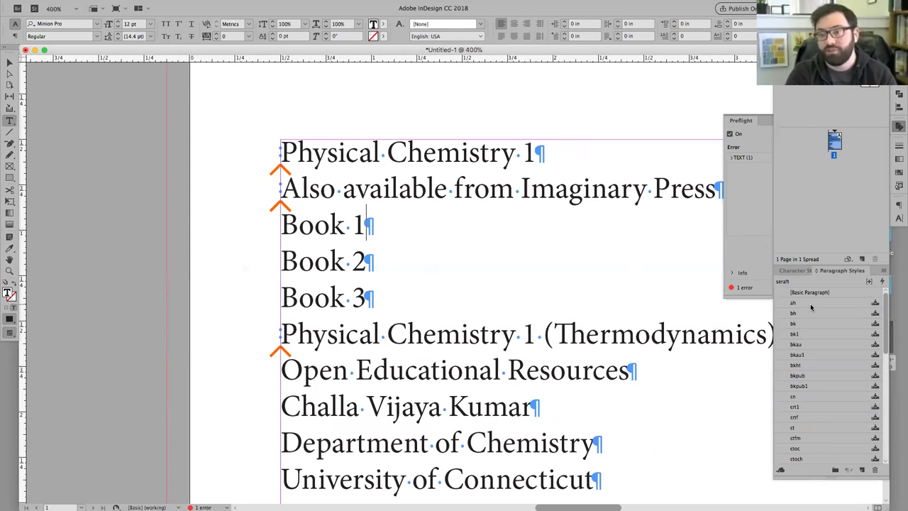
right_click(810, 306)
left_click(815, 309)
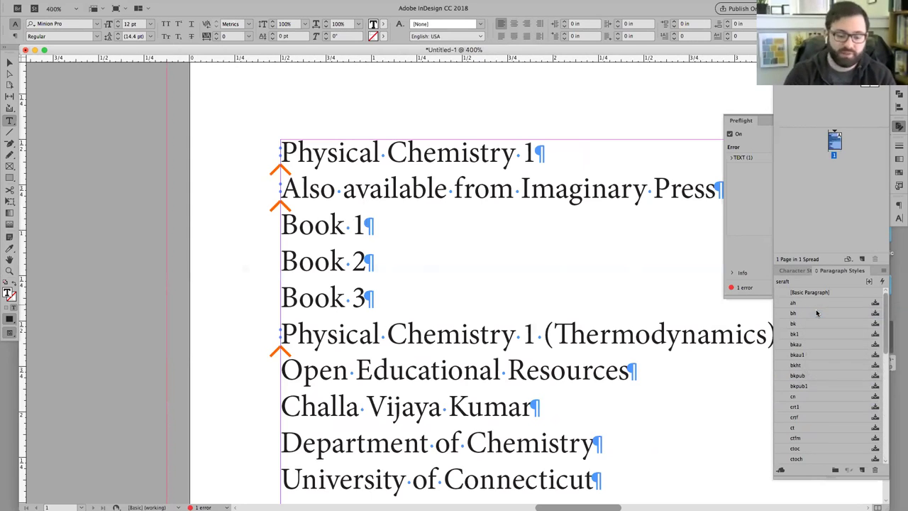
type("h2")
key("Return")
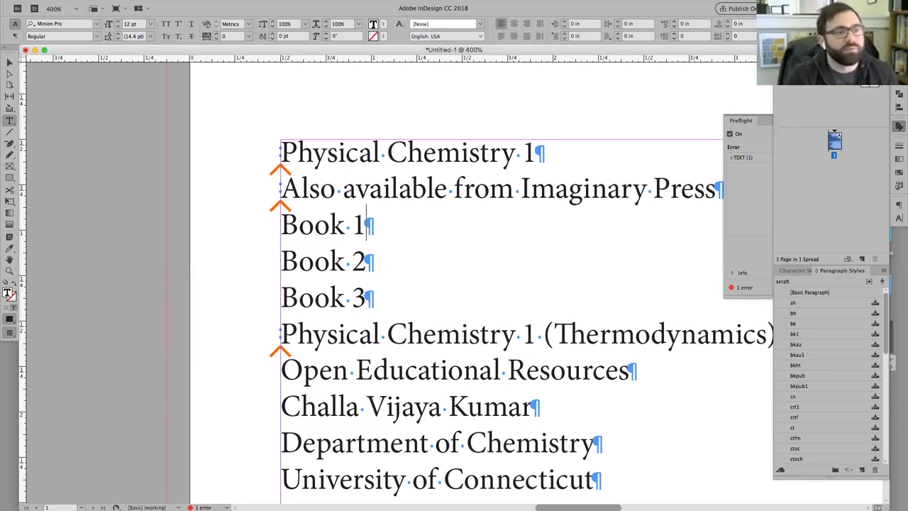
mouse_move(333, 5)
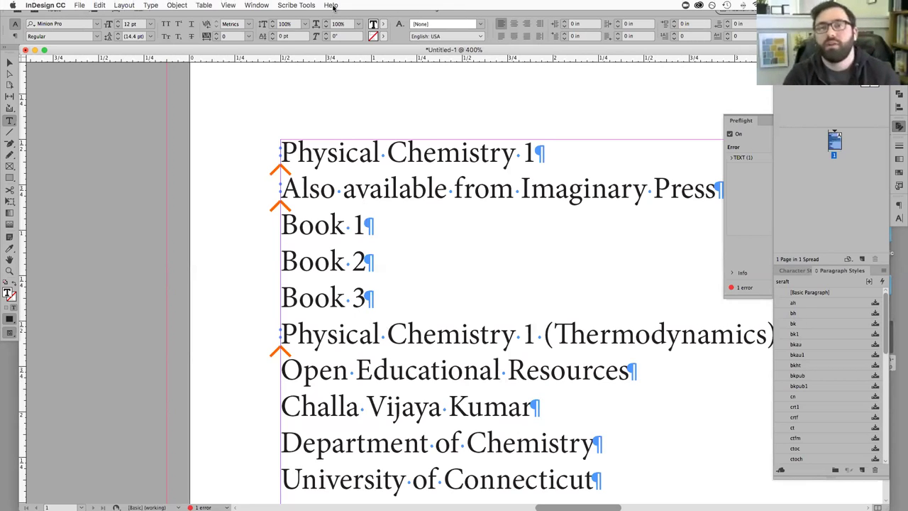
left_click(255, 6)
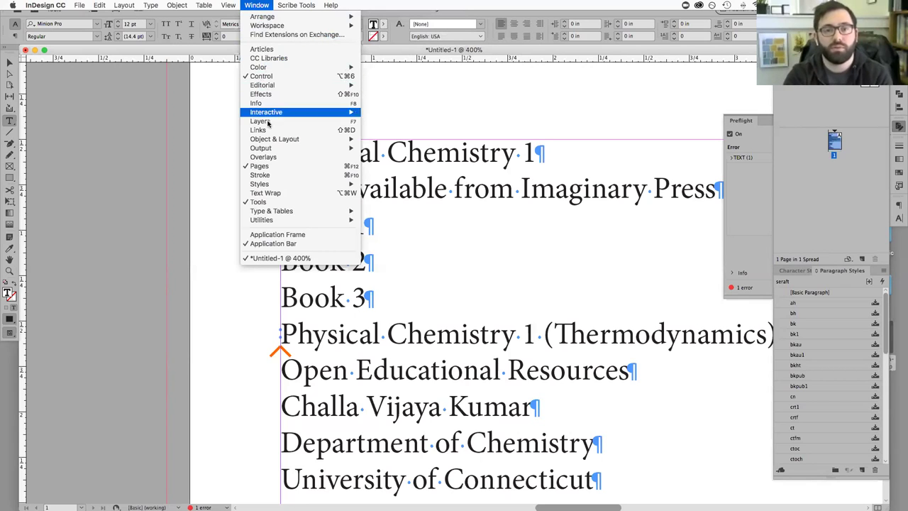
mouse_move(268, 186)
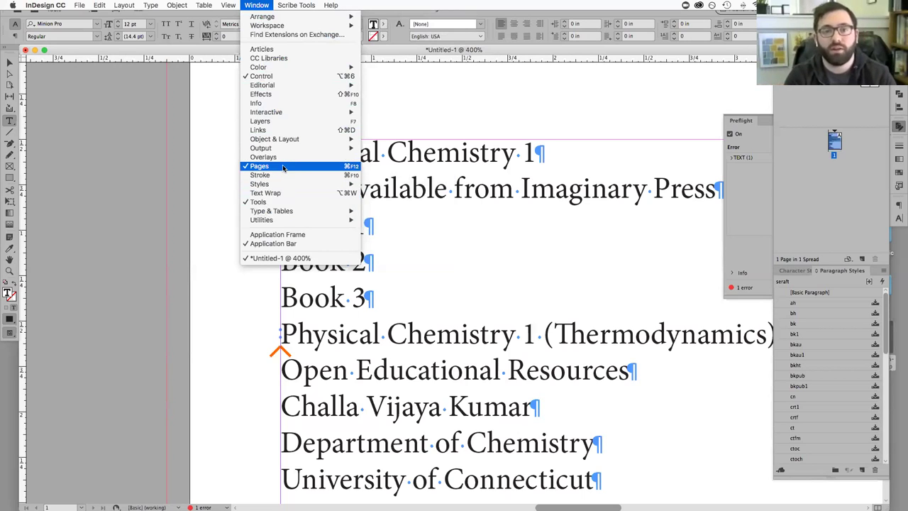
mouse_move(300, 215)
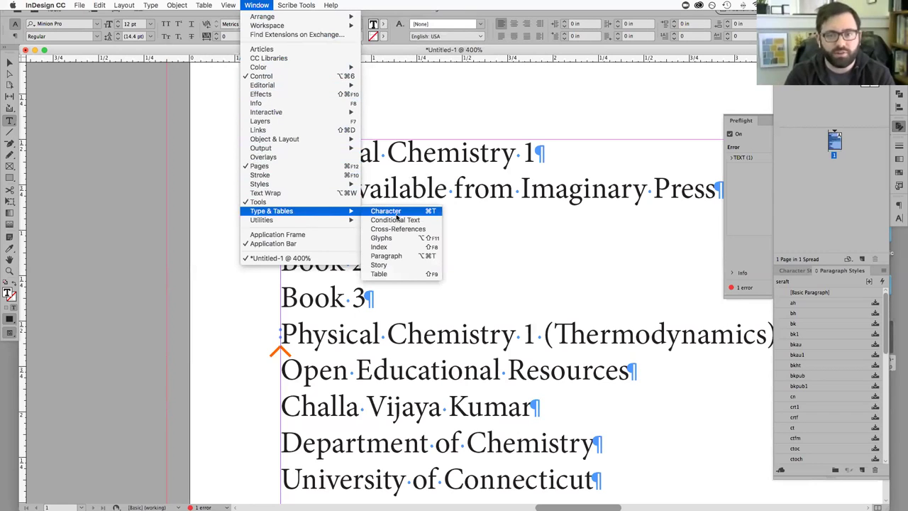
mouse_move(242, 6)
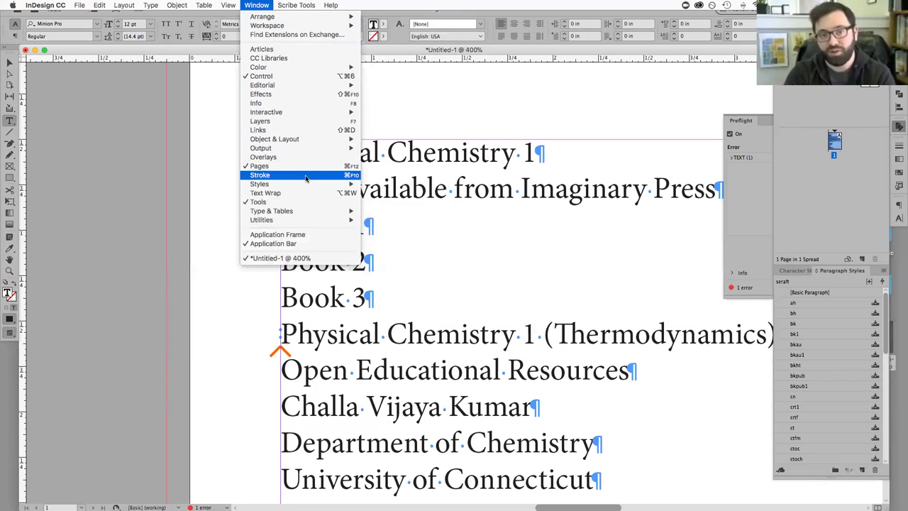
left_click(250, 6)
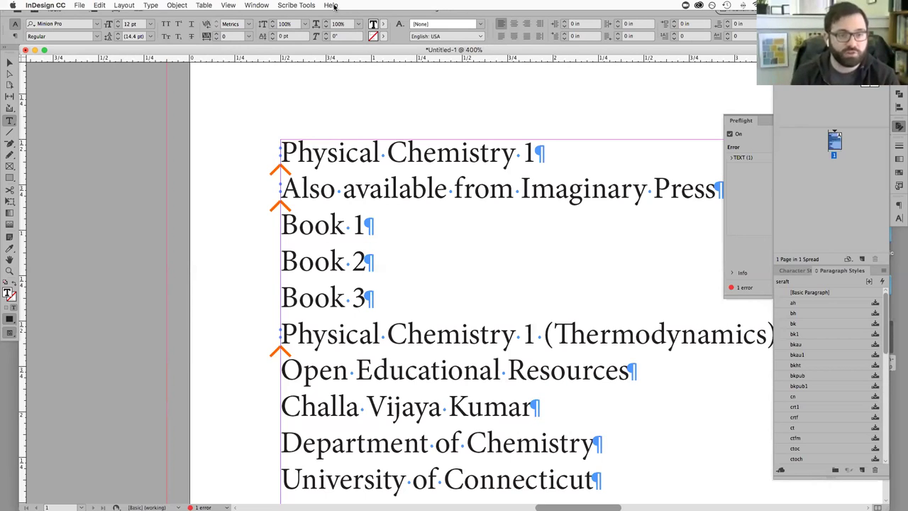
left_click(332, 6)
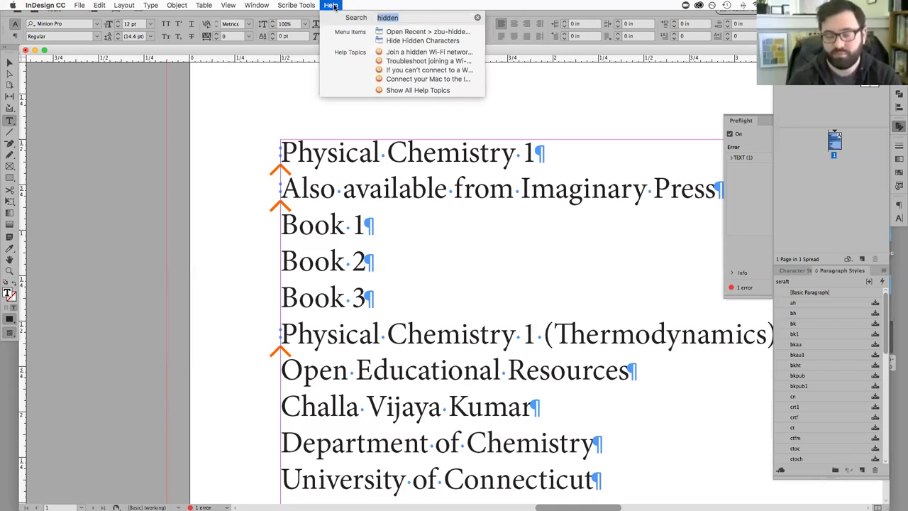
key("BackSpace")
type("parapgra")
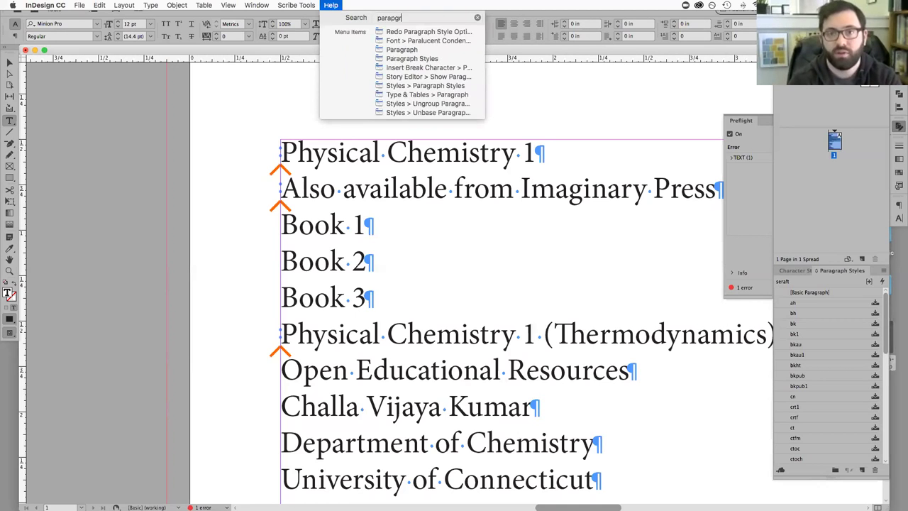
key("BackSpace")
key("BackSpace")
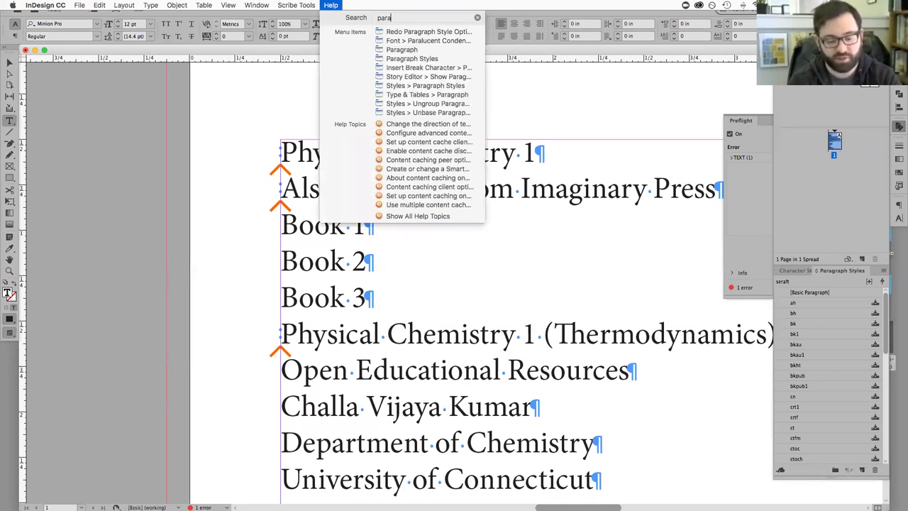
type("graph")
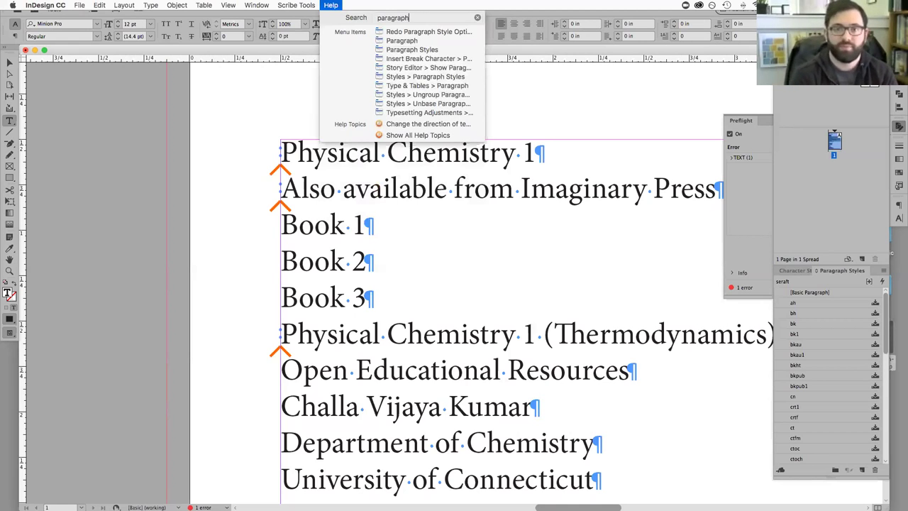
key("Down")
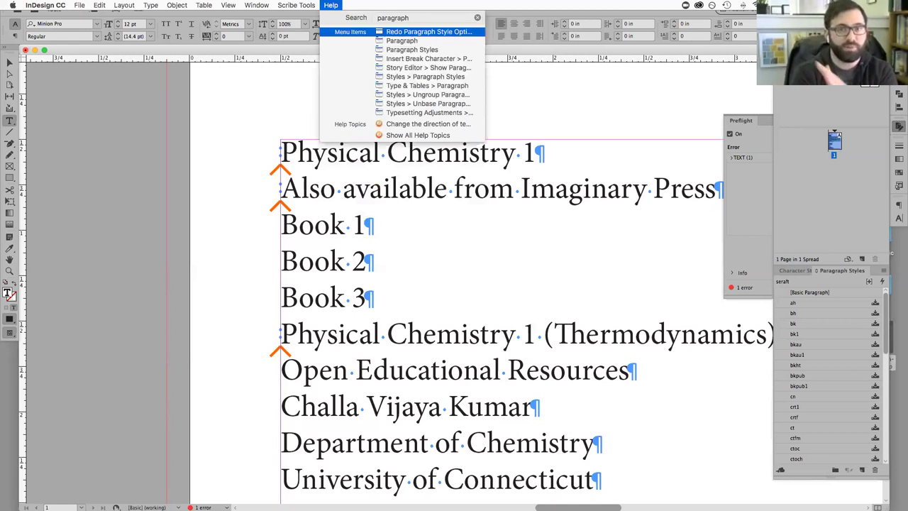
key("Down")
key("Down")
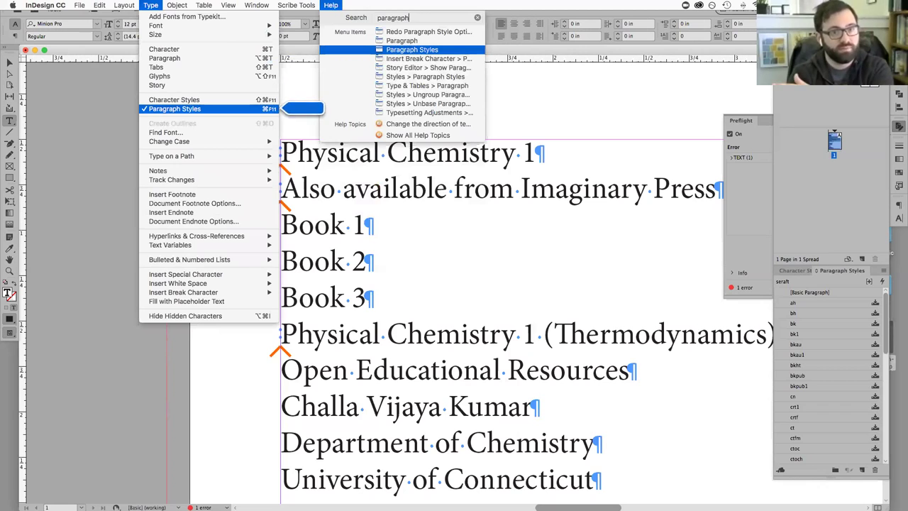
key("Down")
key("Down")
key("Down")
key("Down")
key("Down")
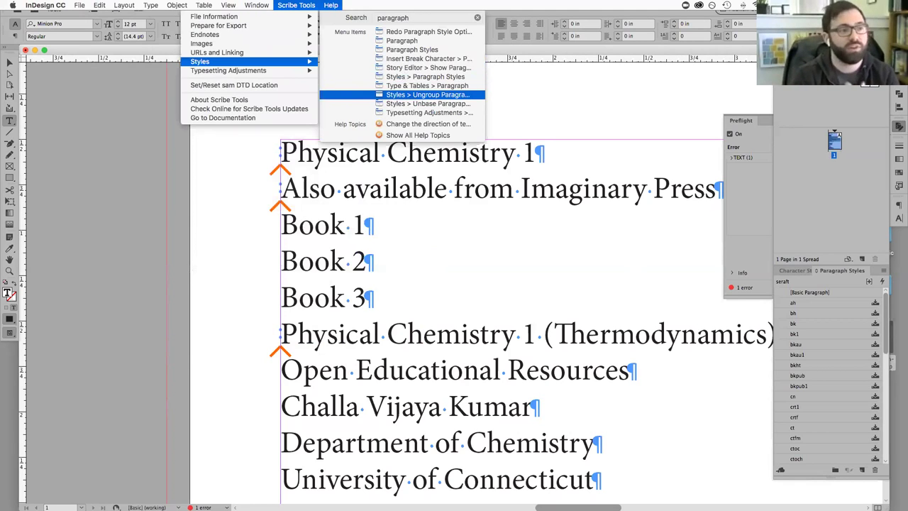
mouse_move(405, 80)
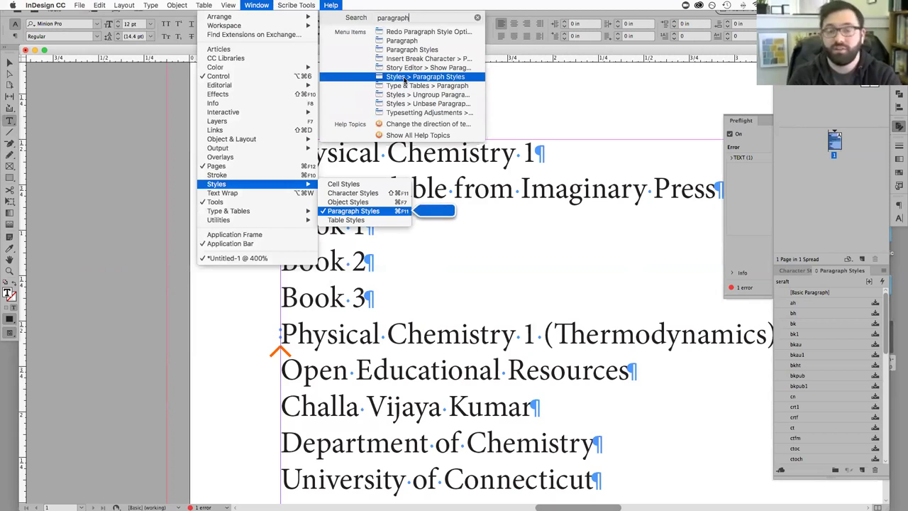
key("Escape")
key("Escape")
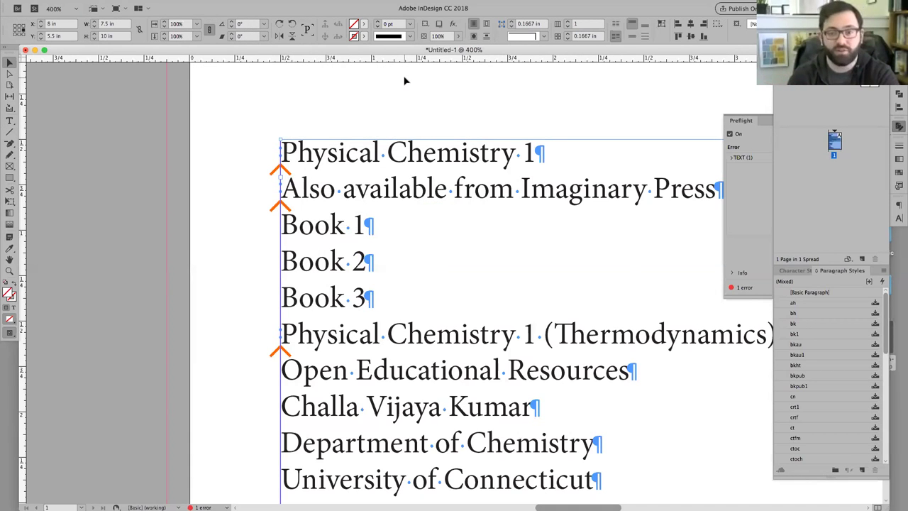
- Zoom in to 300% on the licence bullet points with the Zoom tool
scroll(242, 240, "right", 1)
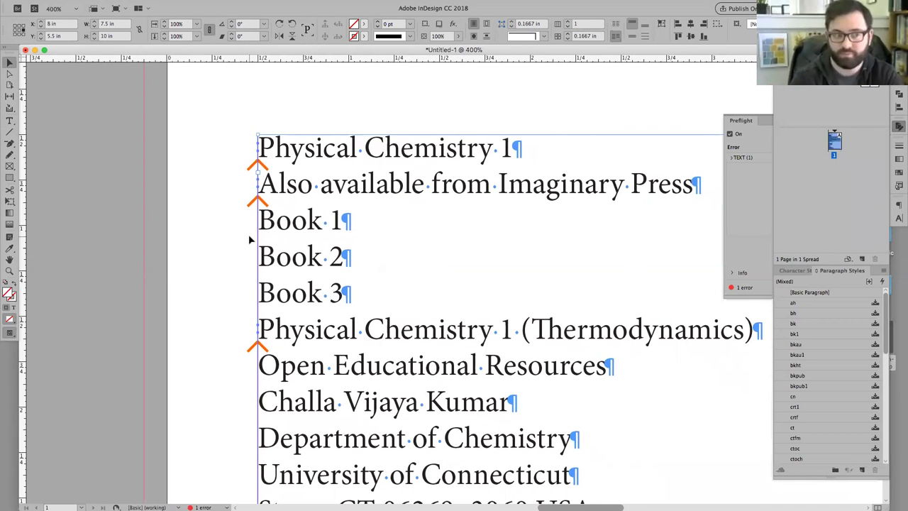
scroll(250, 240, "down", 5)
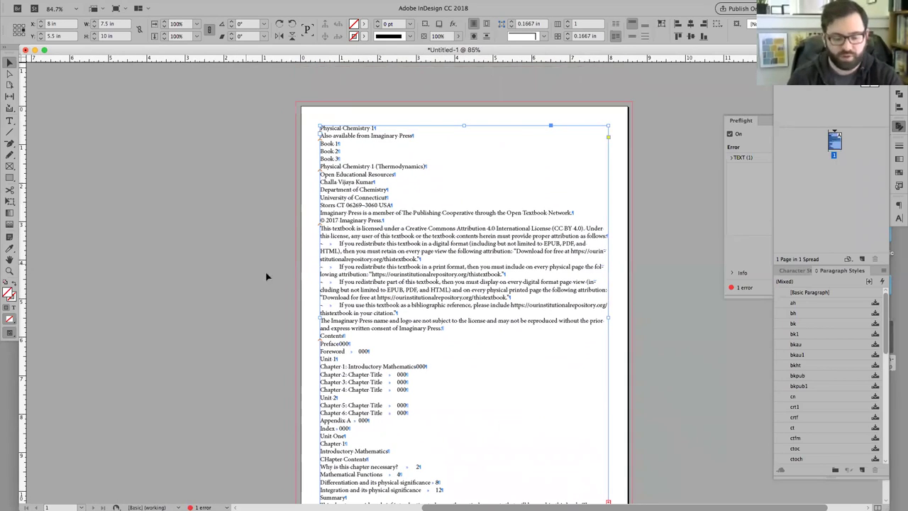
key("z")
left_click_drag(297, 177, 600, 377)
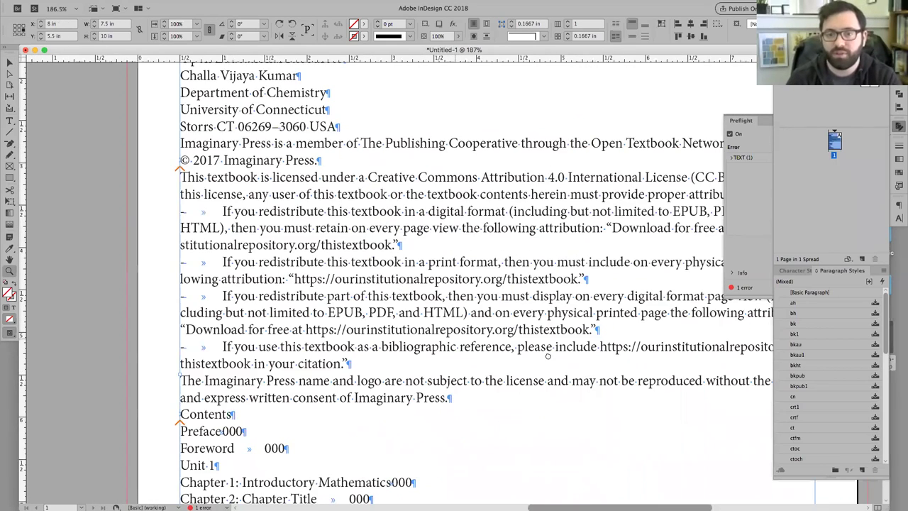
left_click(564, 347, "alt")
left_click(564, 346)
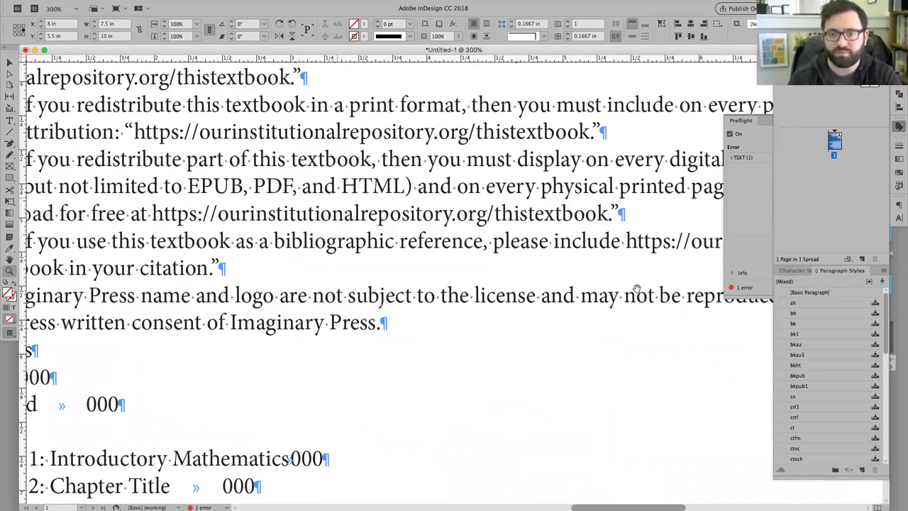
scroll(637, 289, "left", 10)
scroll(637, 289, "up", 3)
- Switch to the Type tool and place the caret after 'use' in the last licence bullet
key("t")
double_click(434, 218)
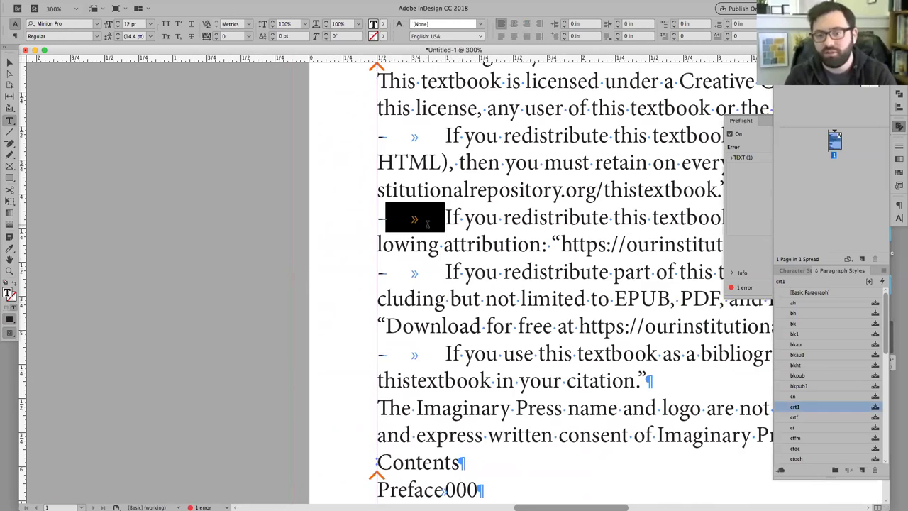
scroll(428, 224, "down", 3)
left_click(555, 299)
left_click(539, 275)
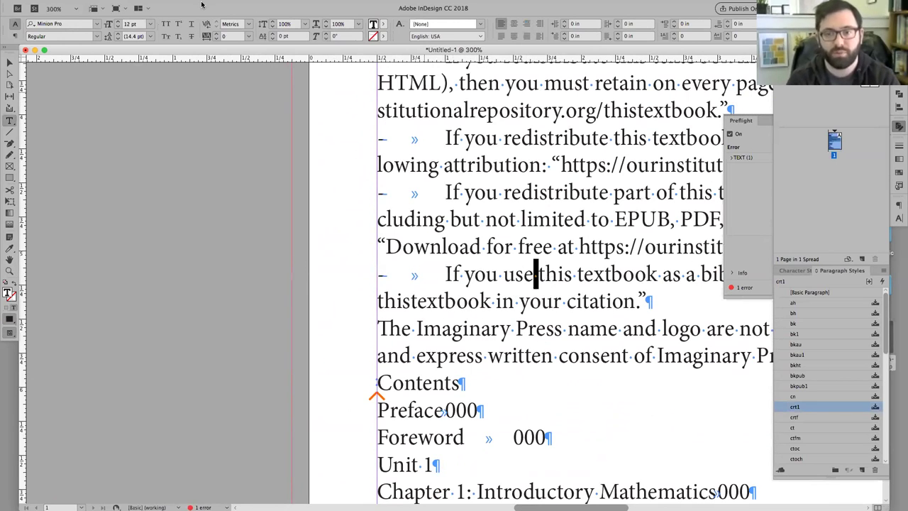
- Insert a nonbreaking space between 'use' and 'this' and select it
left_click(150, 5)
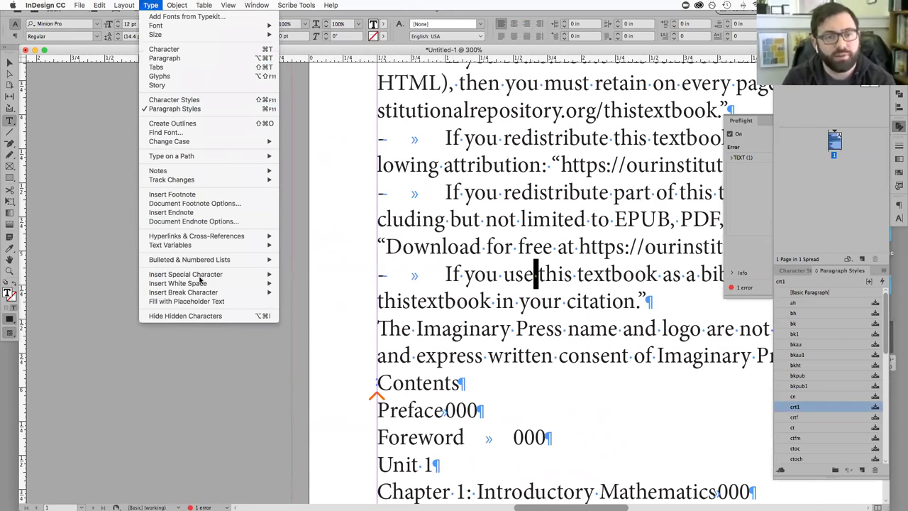
mouse_move(199, 283)
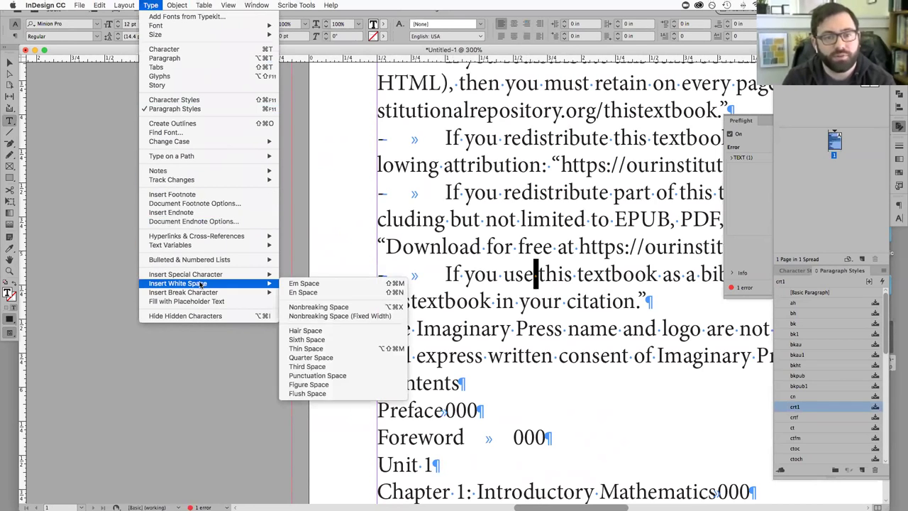
left_click(315, 309)
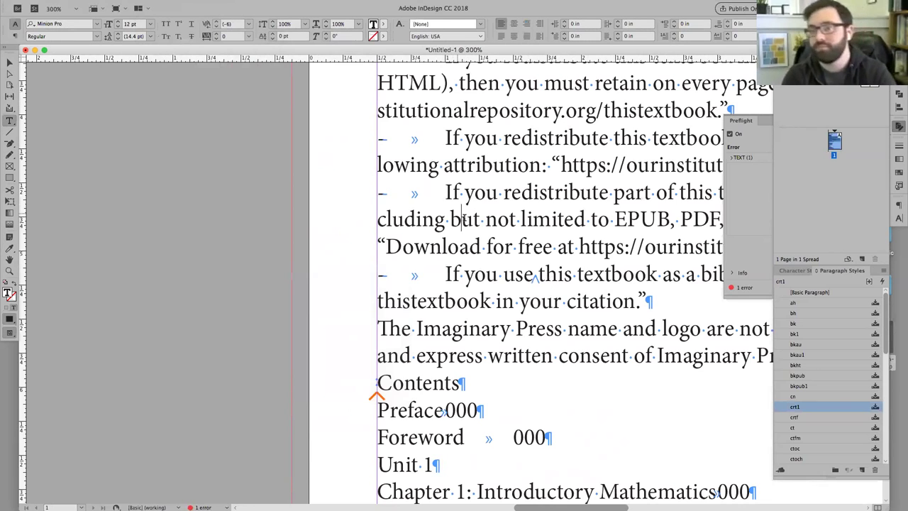
left_click_drag(539, 275, 532, 275)
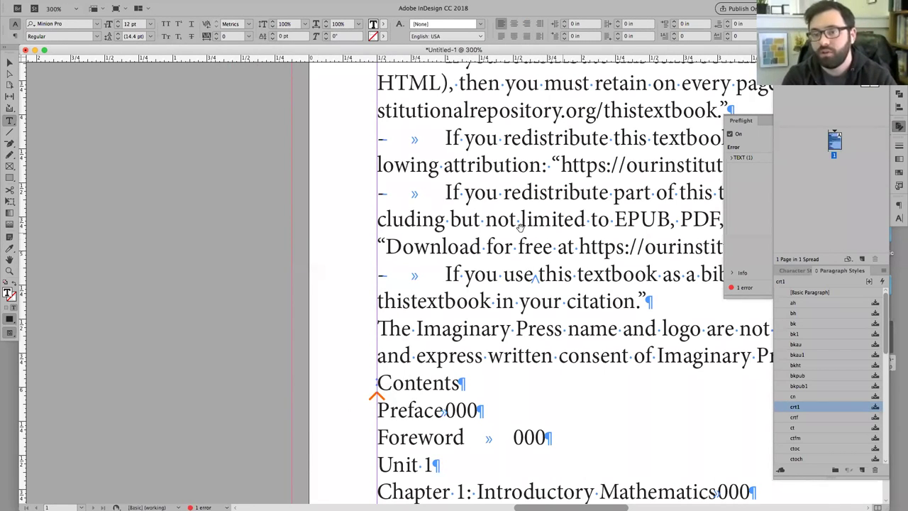
- Zoom in to 800% on 'use this' and put the cursor before the nonbreaking space to inspect it
key("Escape")
scroll(381, 268, "right", 5)
double_click(382, 266)
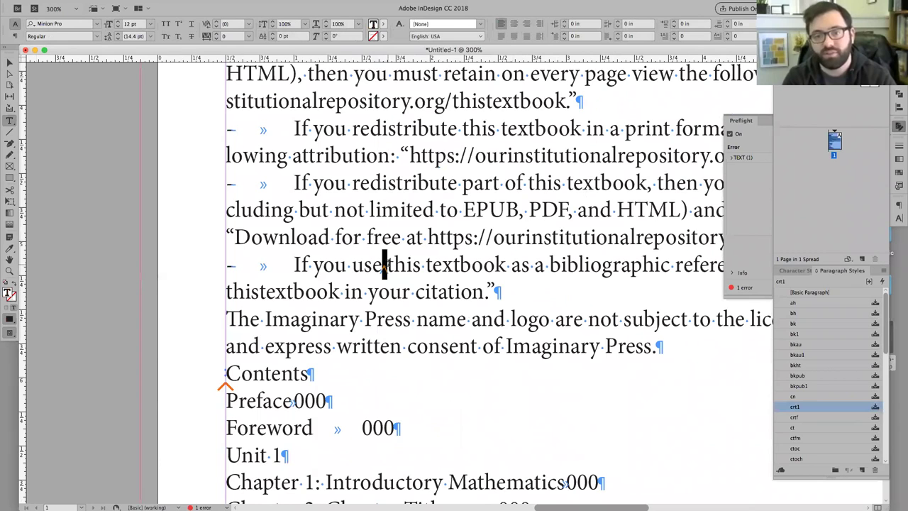
key("super+equal")
key("super+equal")
key("super+equal")
key("super+equal")
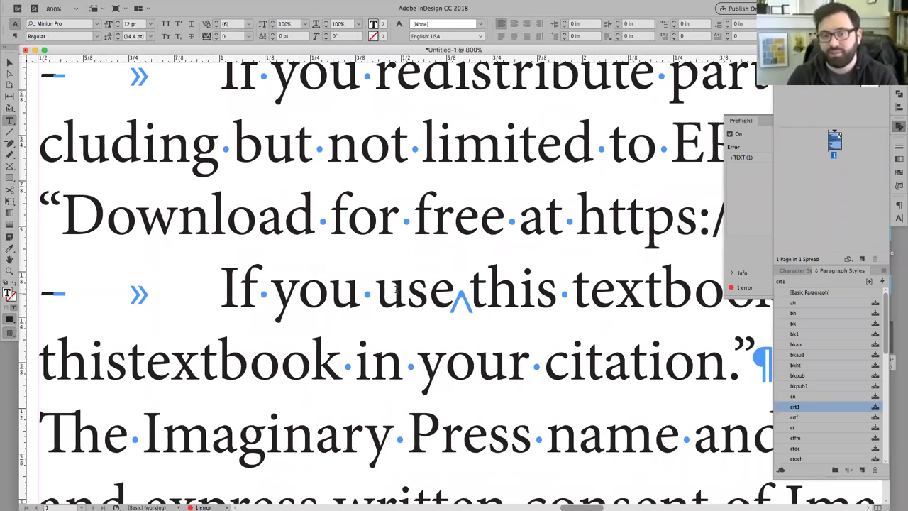
left_click_drag(376, 291, 561, 295)
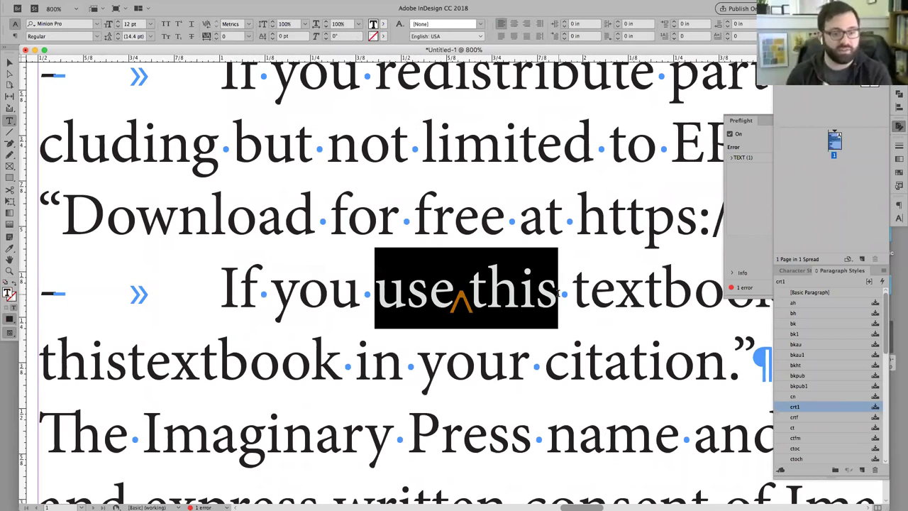
left_click(536, 279)
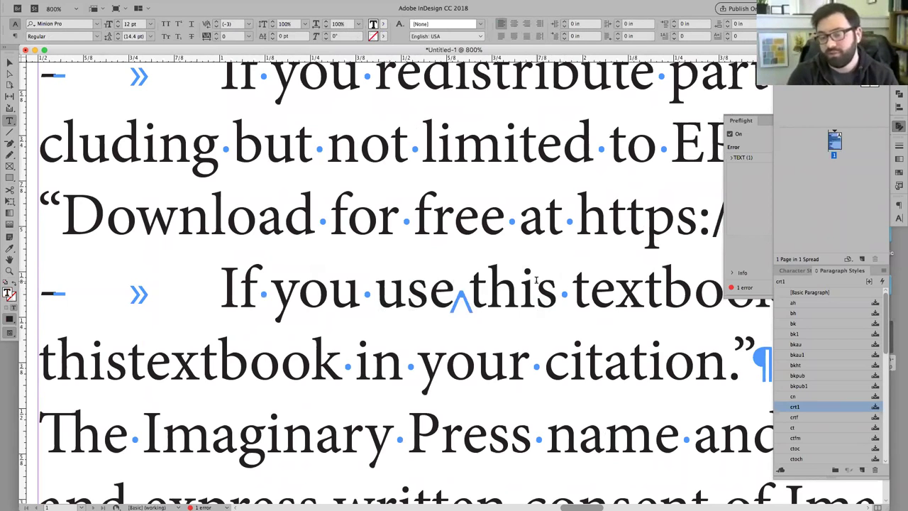
left_click(454, 298)
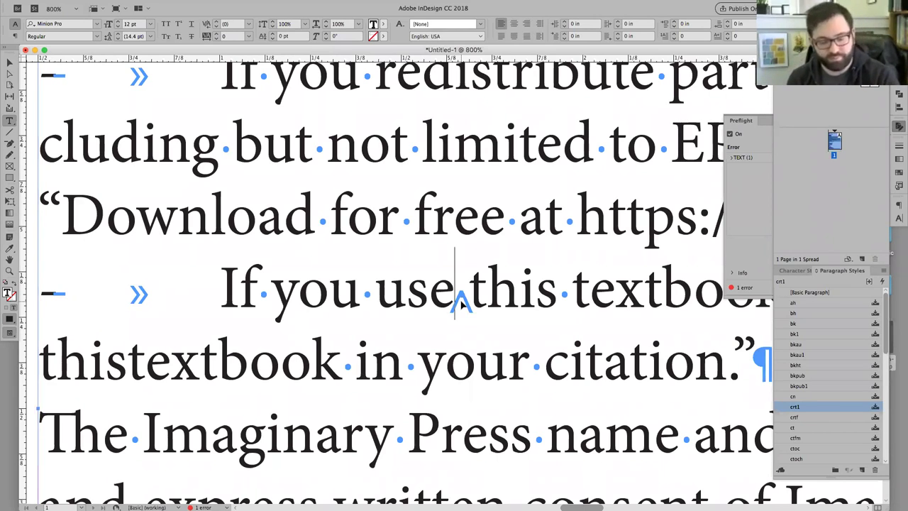
scroll(461, 304, "up", 3)
key("super+0")
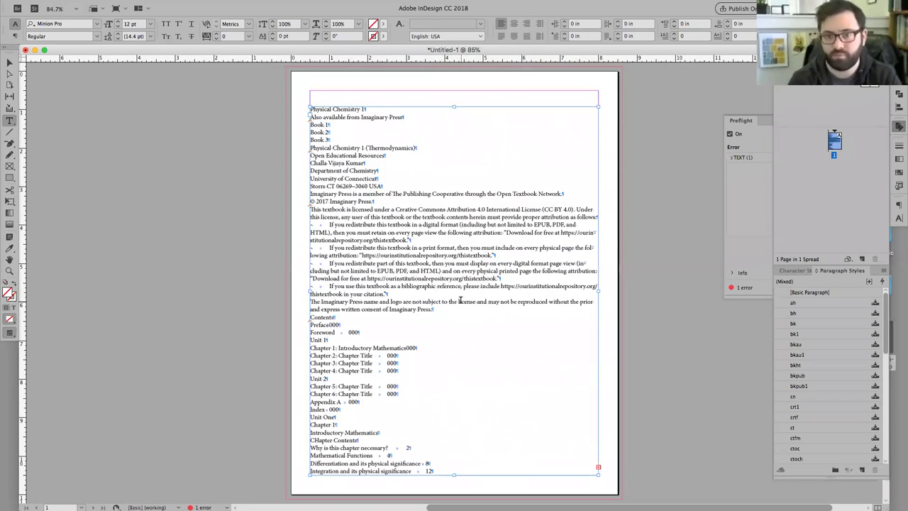
key("super+1")
scroll(460, 300, "down", 1)
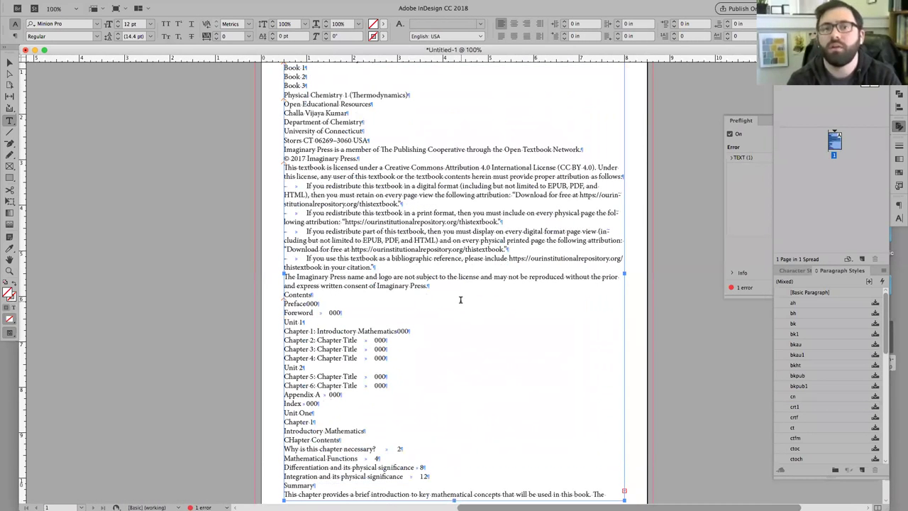
scroll(461, 300, "up", 3)
key("Escape")
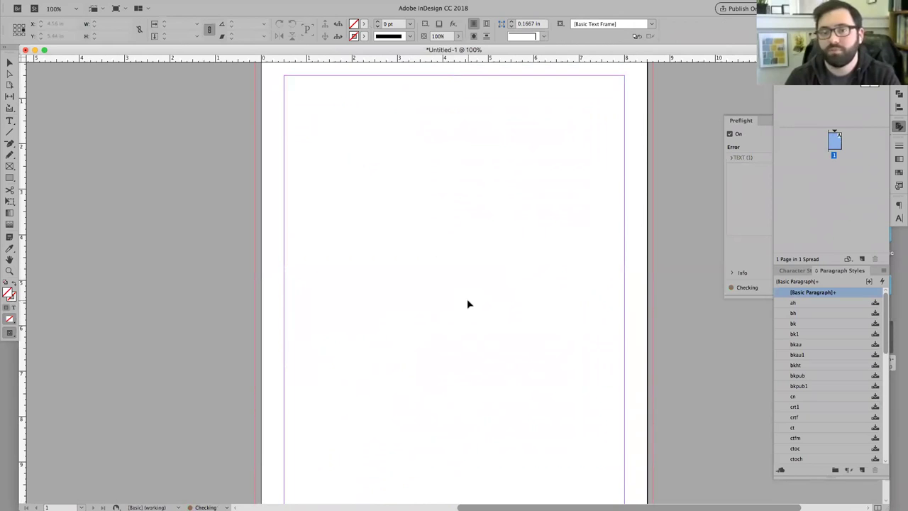
double_click(466, 304)
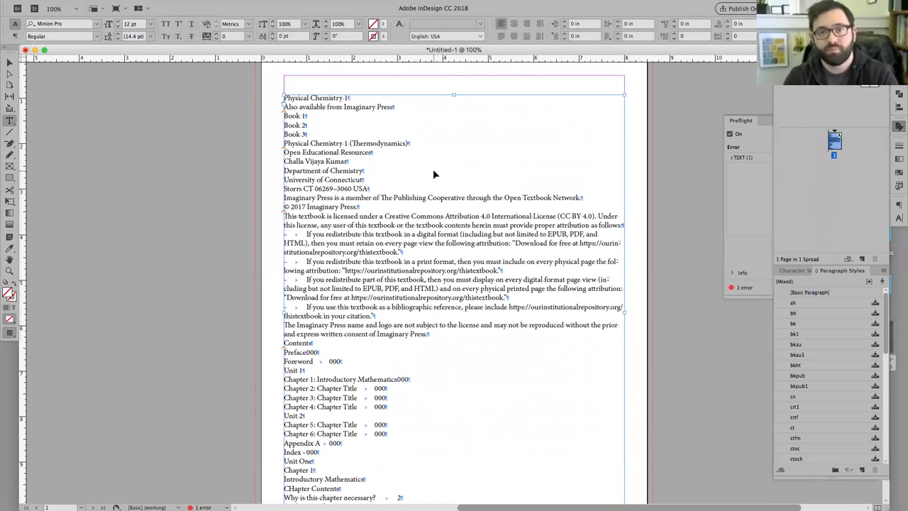
scroll(433, 181, "down", 1)
scroll(427, 194, "up", 1)
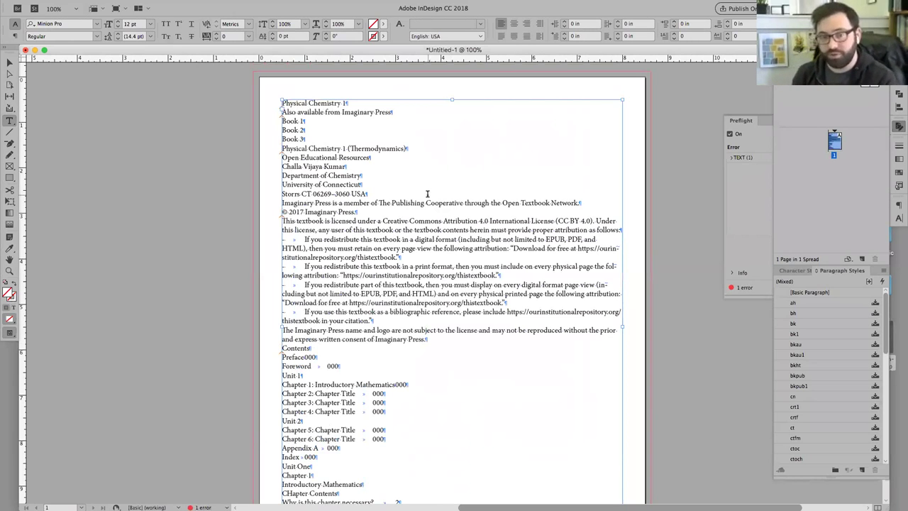
left_click_drag(371, 121, 350, 419)
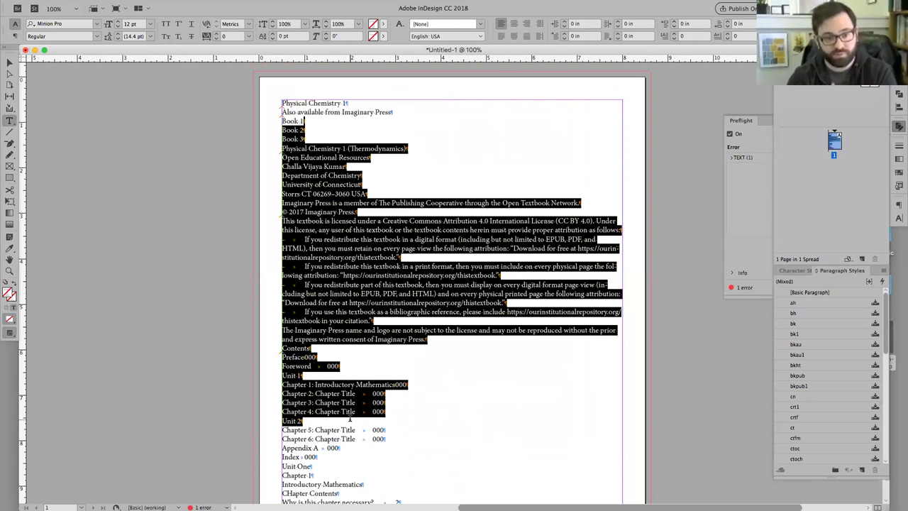
key("Escape")
scroll(641, 280, "down", 3)
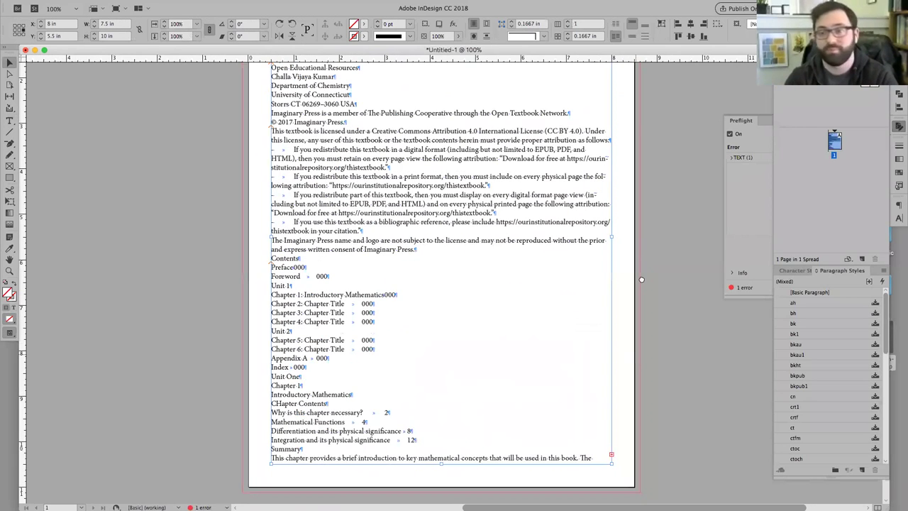
scroll(641, 279, "down", 3)
scroll(641, 280, "left", 2)
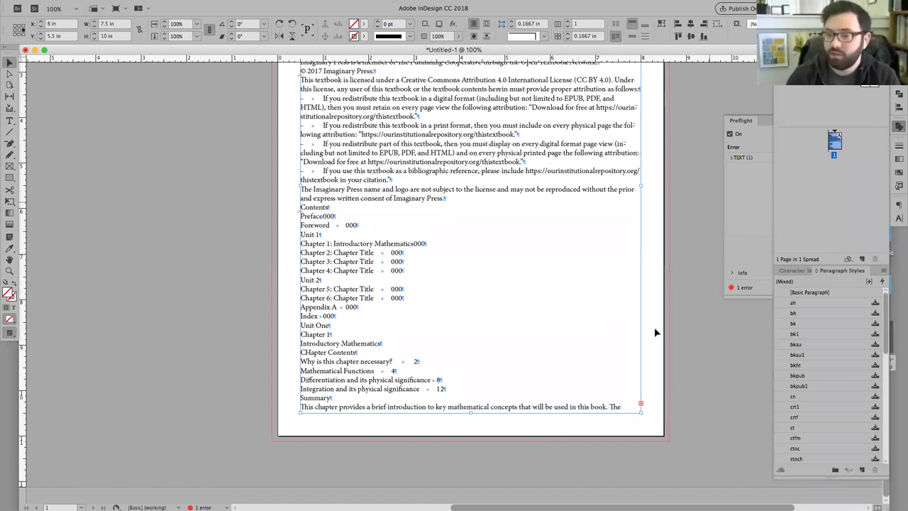
- Zoom in on the frame's last line, then fit page 1 in the window and show the Pages panel
left_click(645, 395)
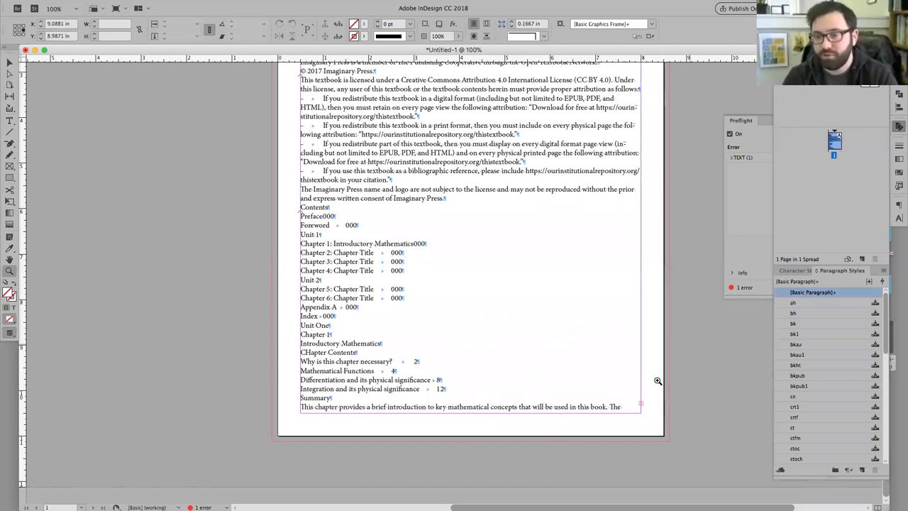
left_click_drag(674, 344, 557, 450)
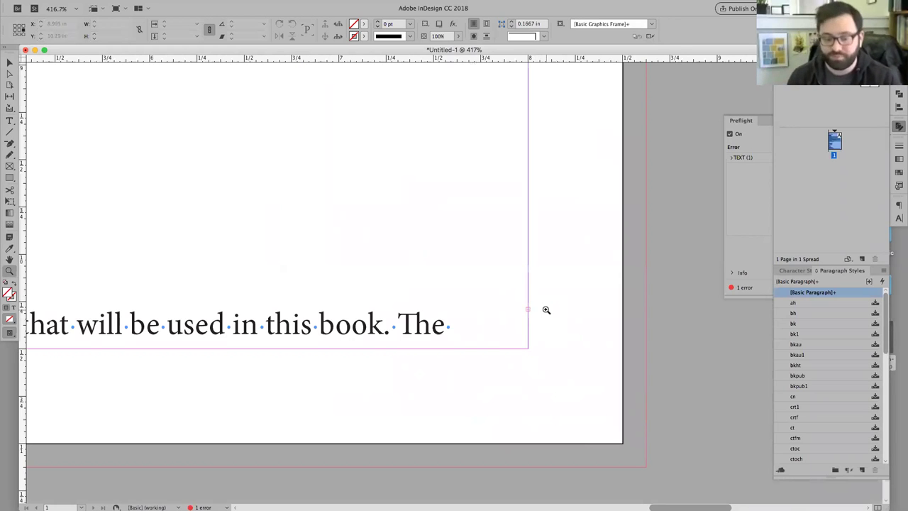
key("super+0")
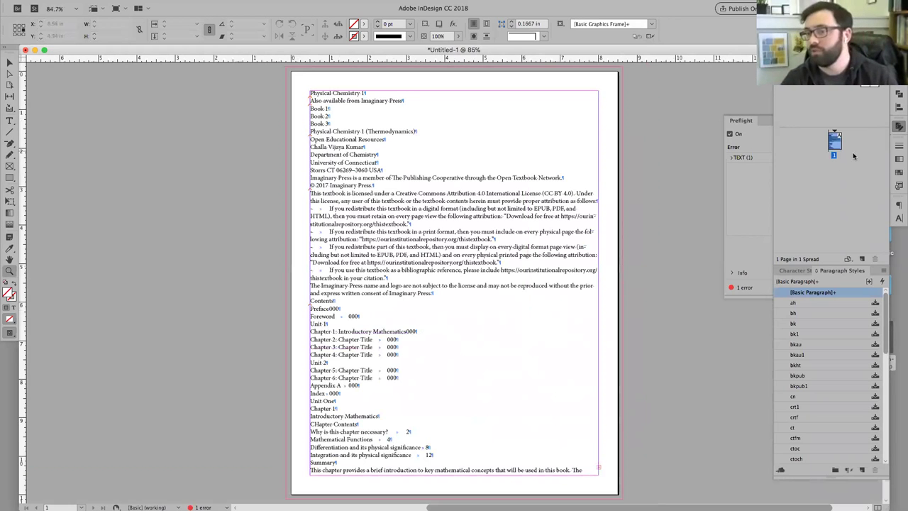
left_click(256, 5)
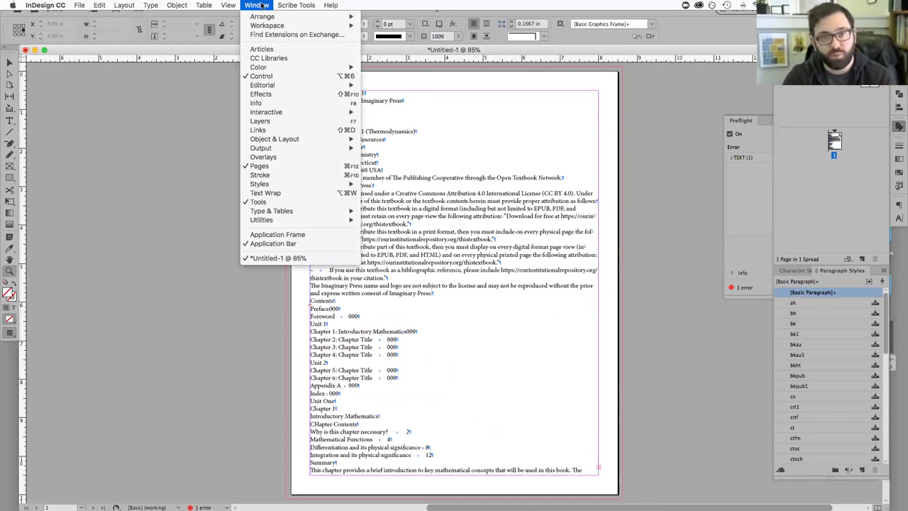
left_click(276, 165)
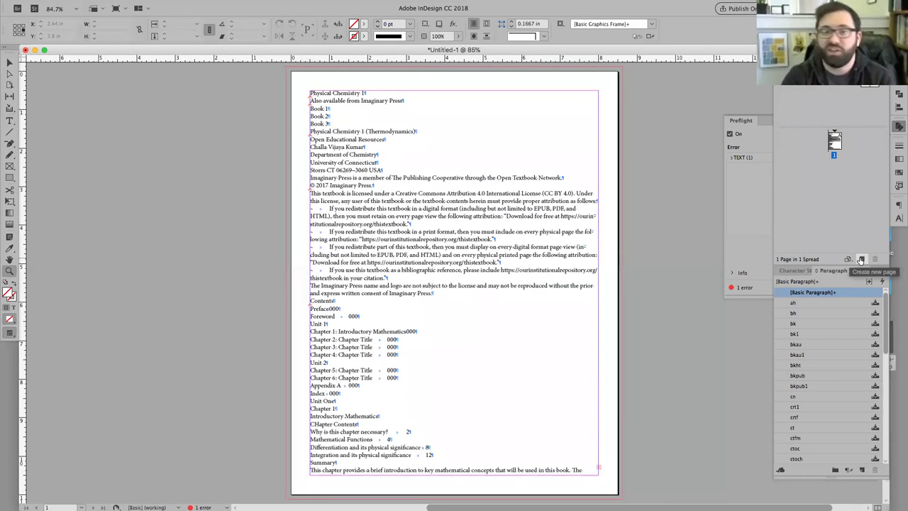
- Add a blank page 2 from the Pages panel, then select page 1's text frame with the Selection tool
left_click(860, 259)
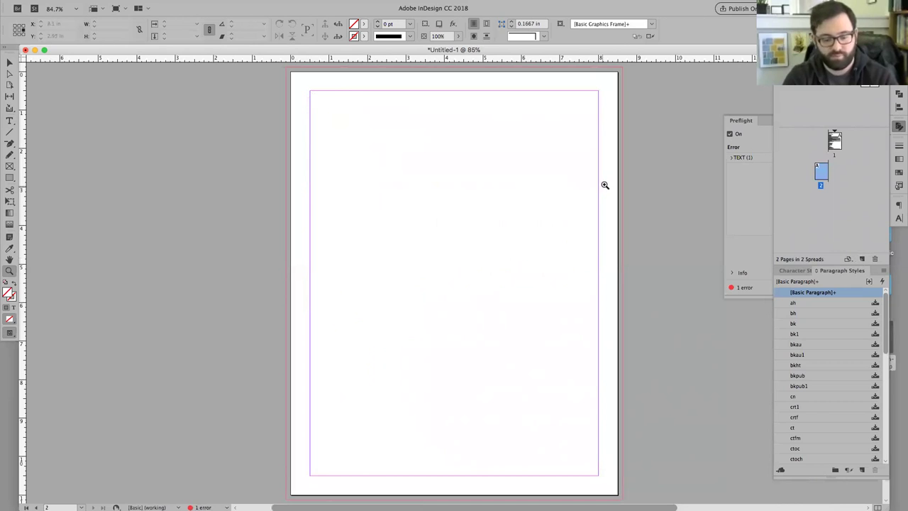
key("v")
scroll(659, 135, "up", 10)
left_click(492, 220)
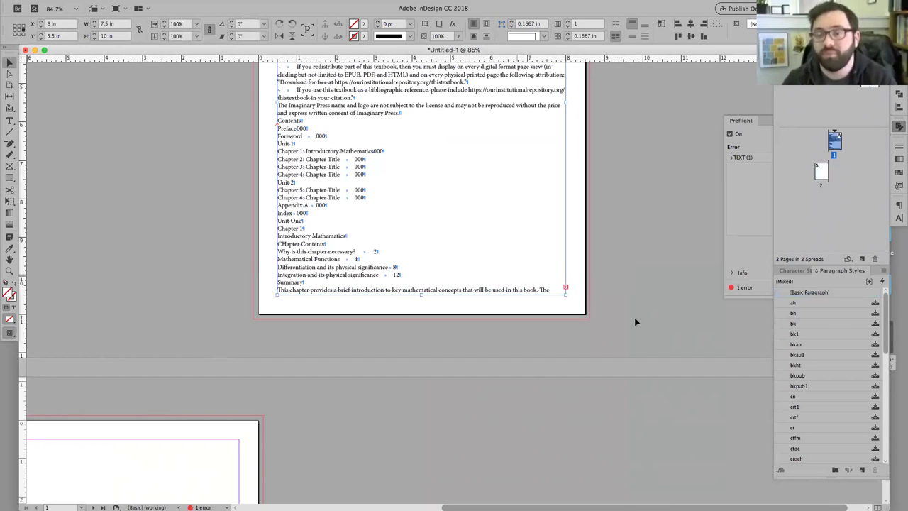
left_click(622, 292)
left_click(562, 289)
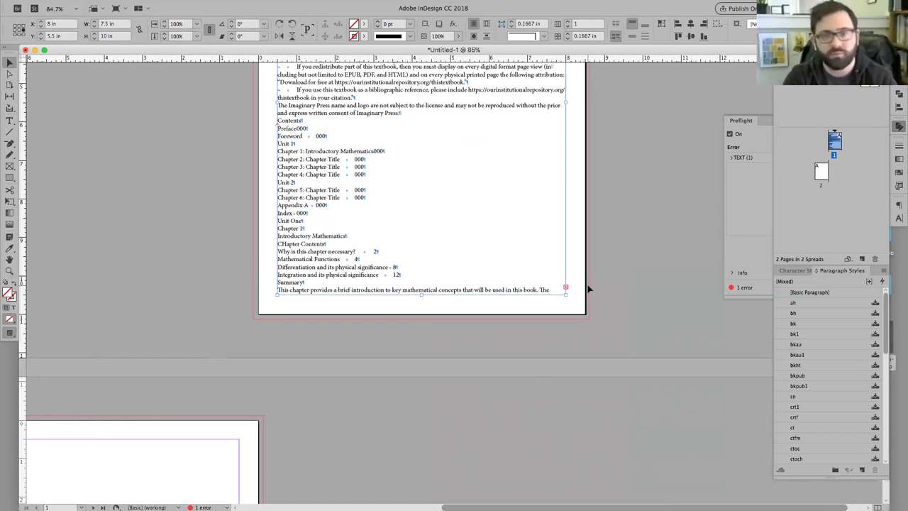
- Load page 1's overset text and Shift-click at page 2's top margin to autoflow it
left_click(587, 262)
left_click(556, 270)
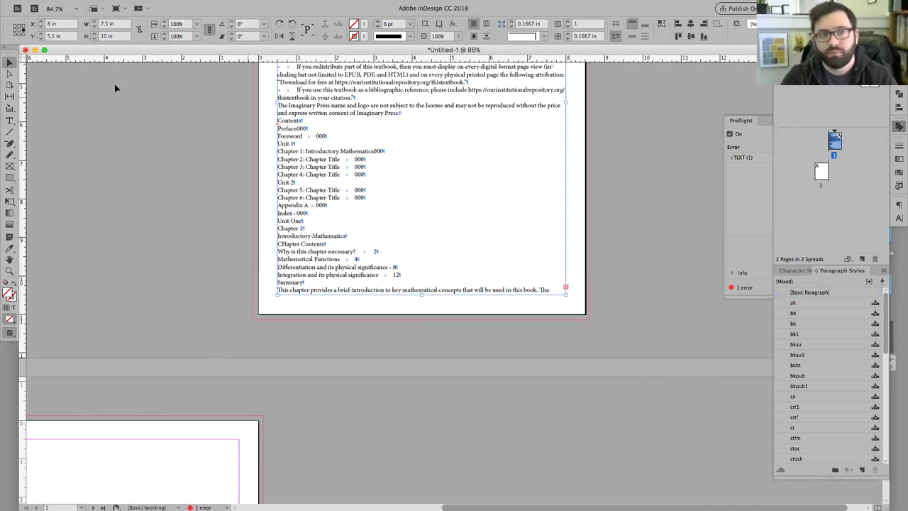
double_click(566, 289)
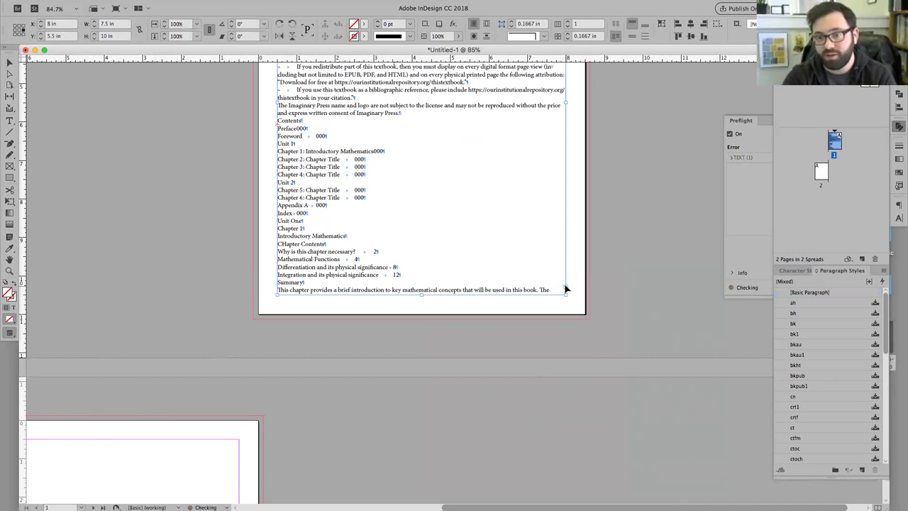
scroll(580, 277, "down", 3)
scroll(580, 276, "left", 6)
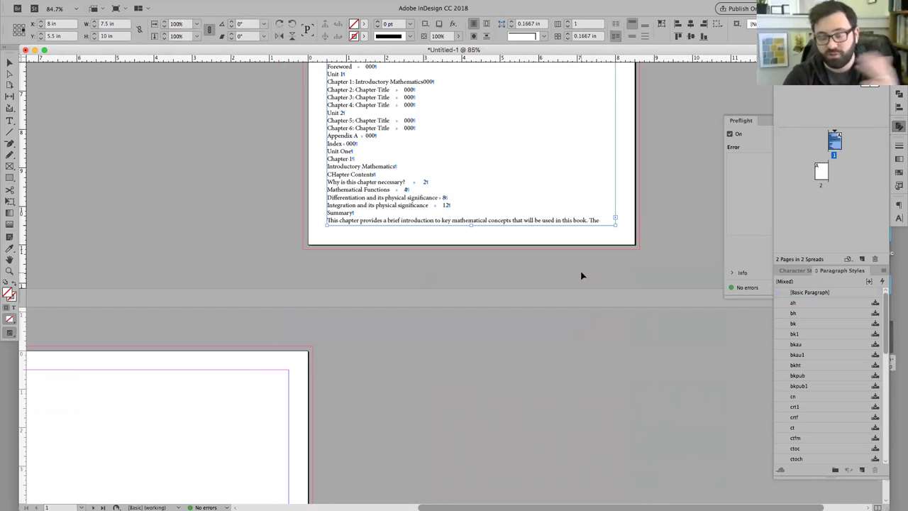
scroll(580, 276, "down", 5)
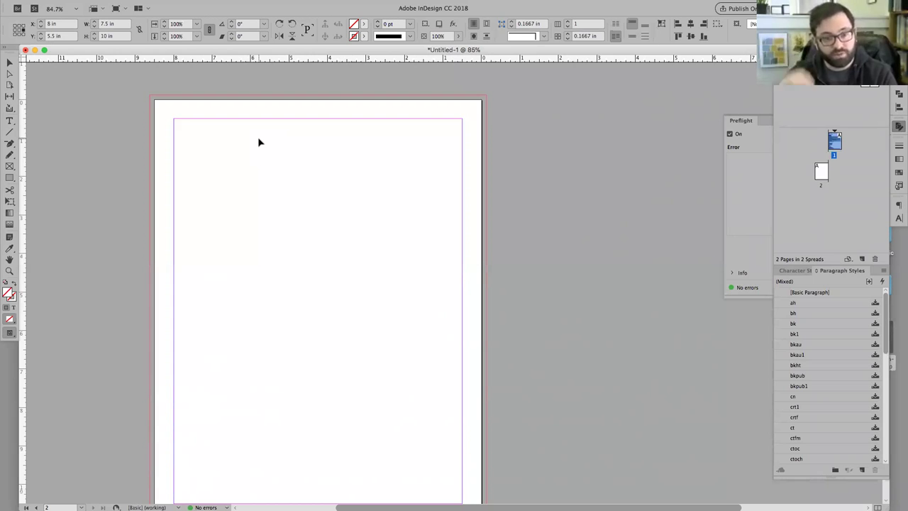
left_click(202, 131)
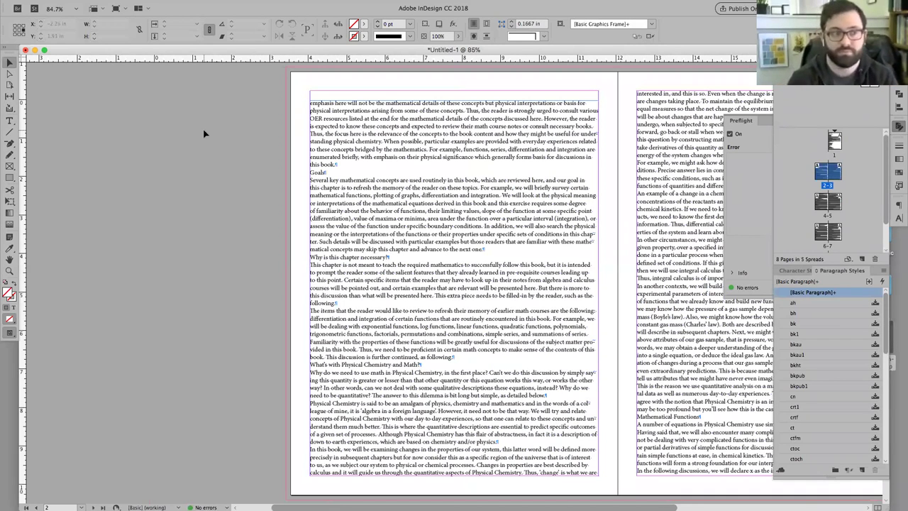
- Drag page 2's text frame top edge up to the margin, making it 7.5 by 10 in
left_click_drag(220, 132, 244, 134)
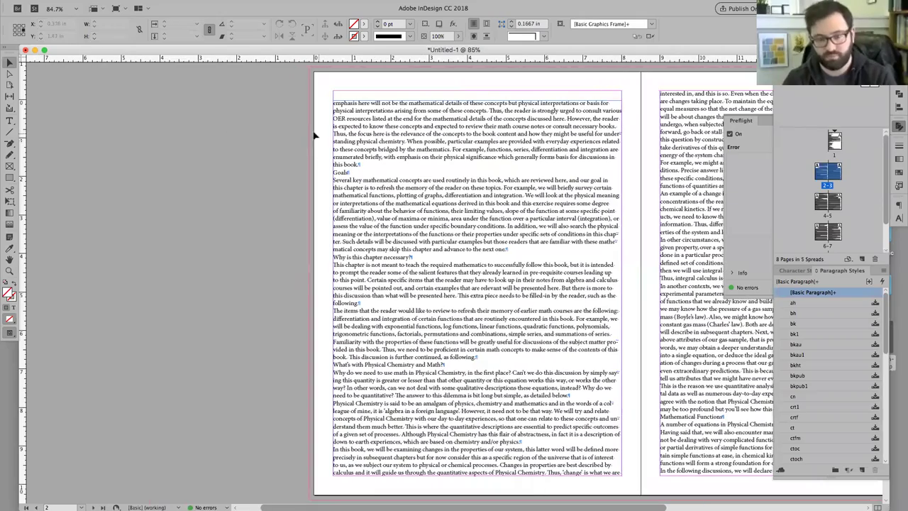
scroll(248, 136, "right", 5)
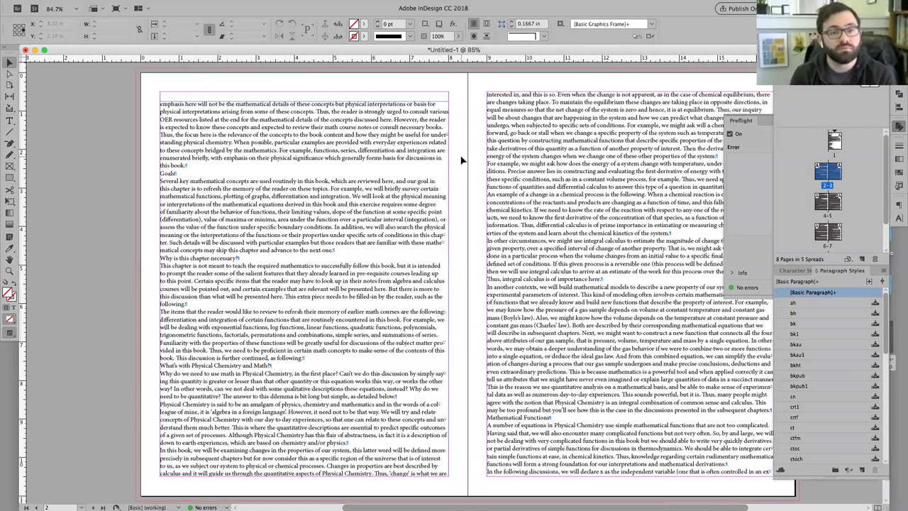
scroll(560, 144, "left", 3)
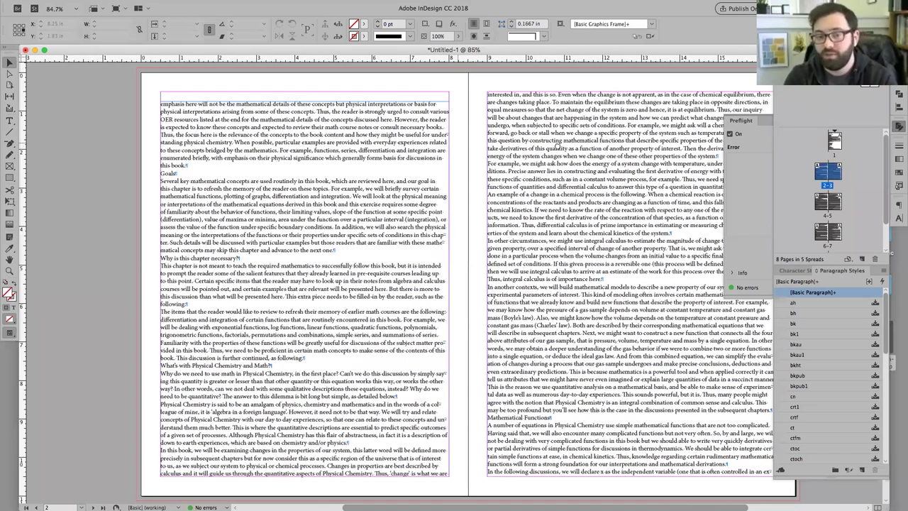
scroll(562, 144, "left", 1)
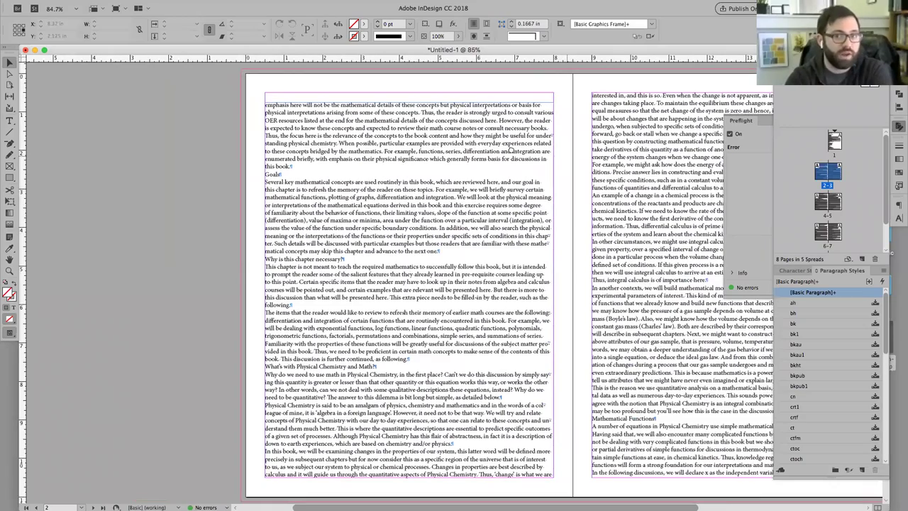
scroll(539, 155, "right", 5)
scroll(499, 154, "left", 4)
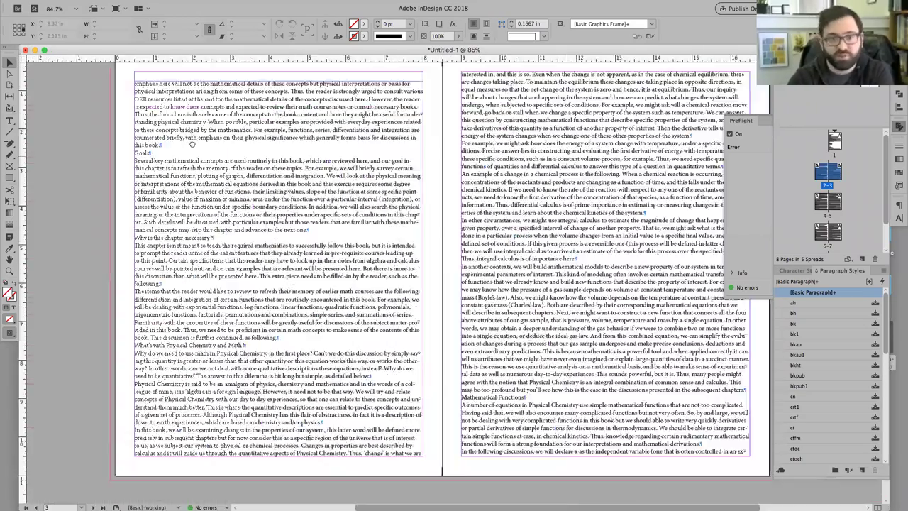
scroll(419, 229, "right", 3)
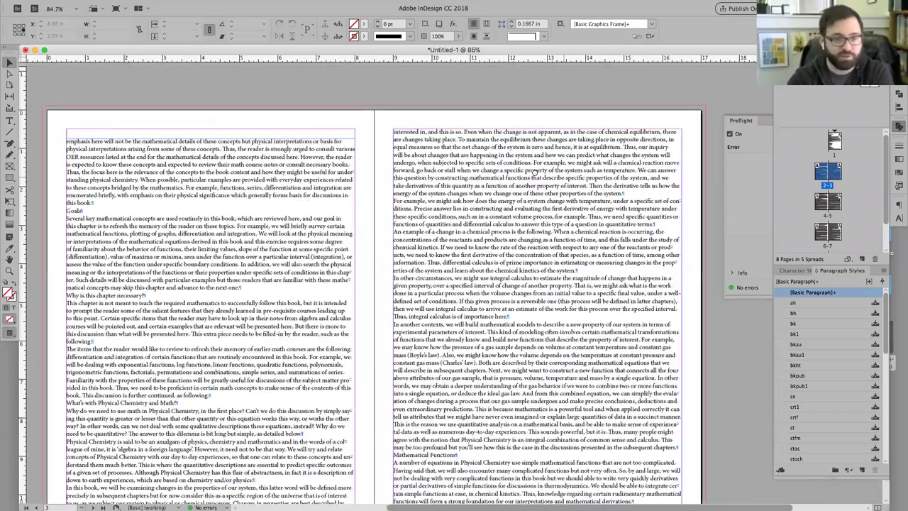
scroll(516, 178, "down", 1)
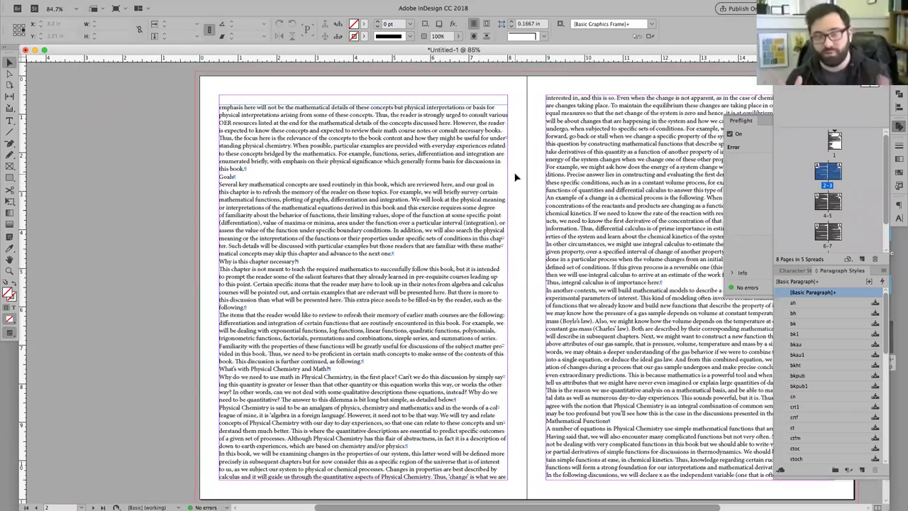
left_click(480, 173)
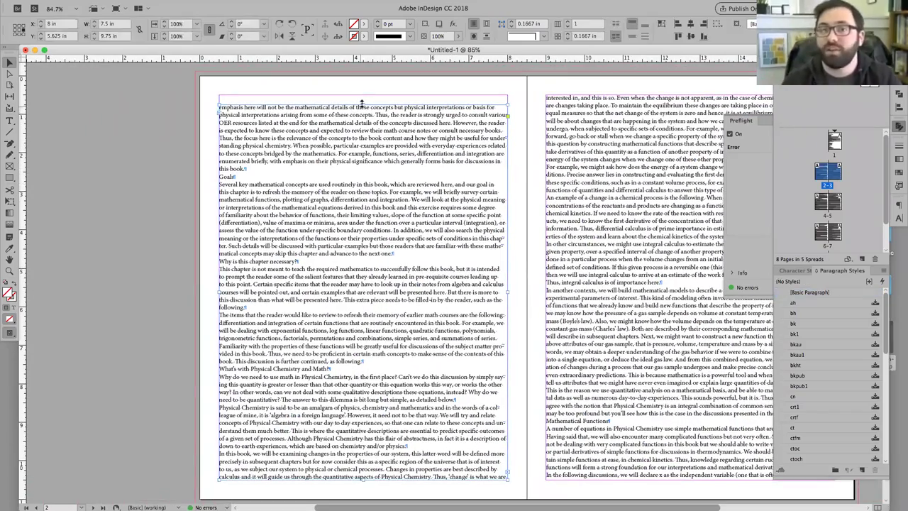
left_click_drag(363, 96, 362, 86)
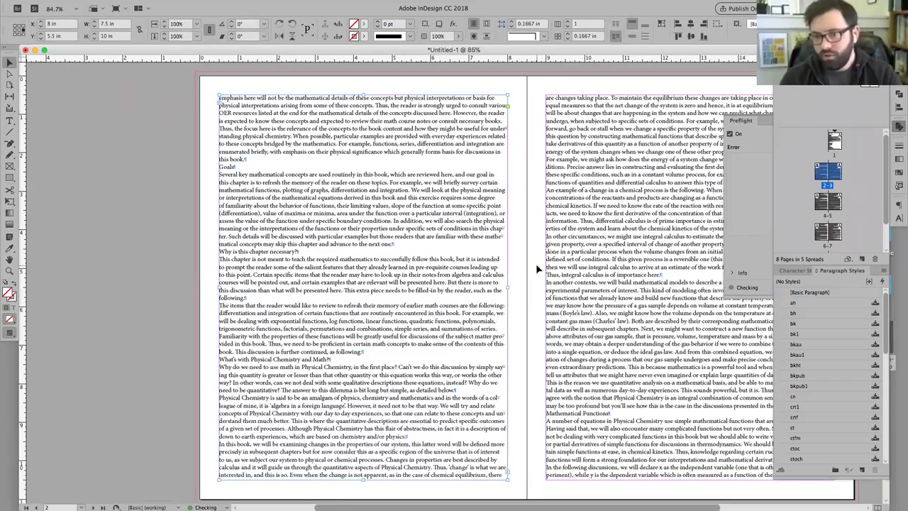